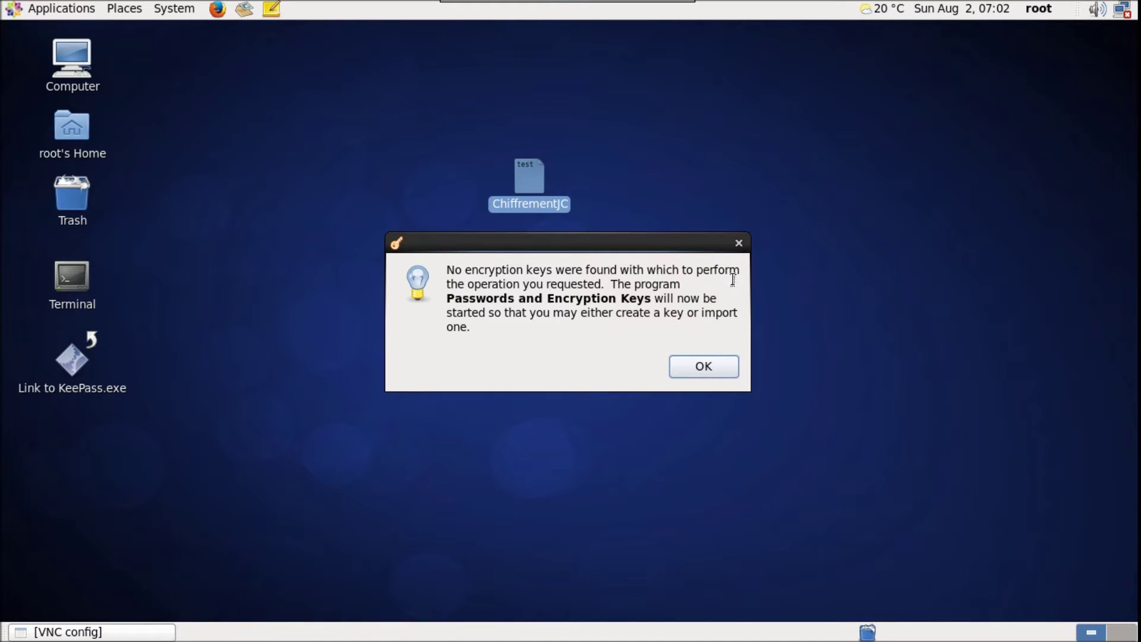
Dismiss the 'No encryption keys' notice, move the key manager window, and close it
left_click(713, 374)
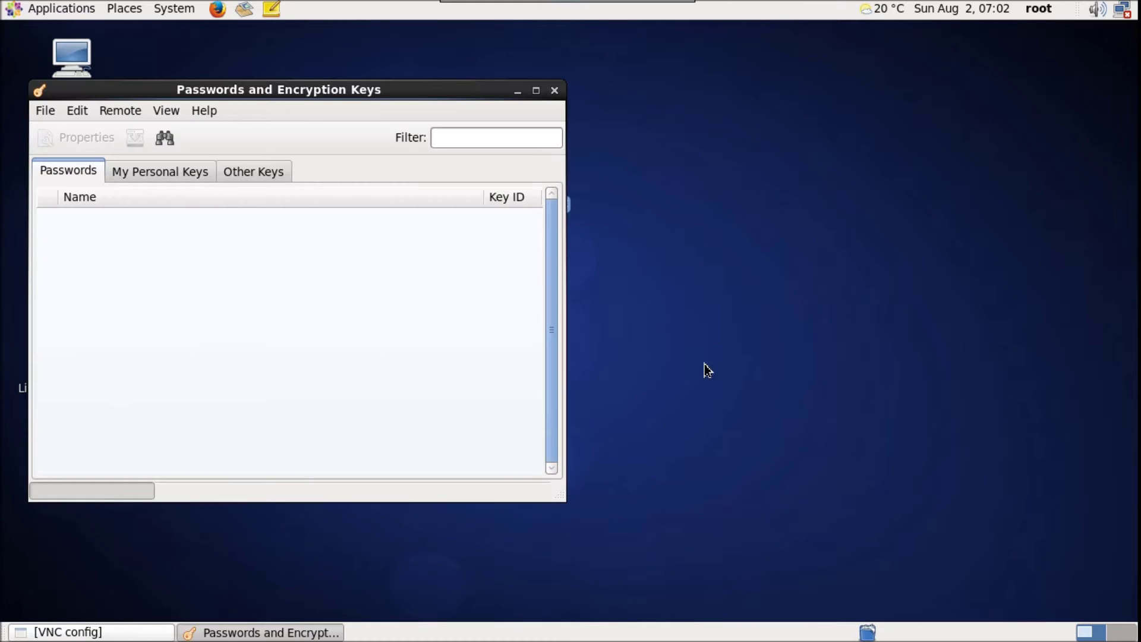
left_click_drag(368, 91, 618, 118)
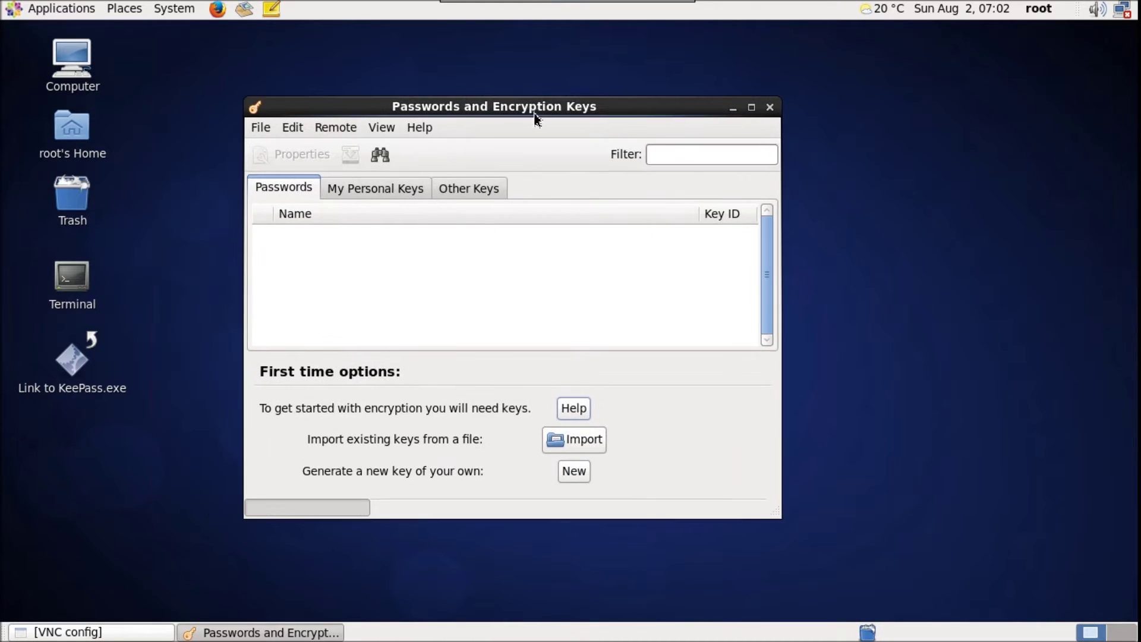
left_click(771, 110)
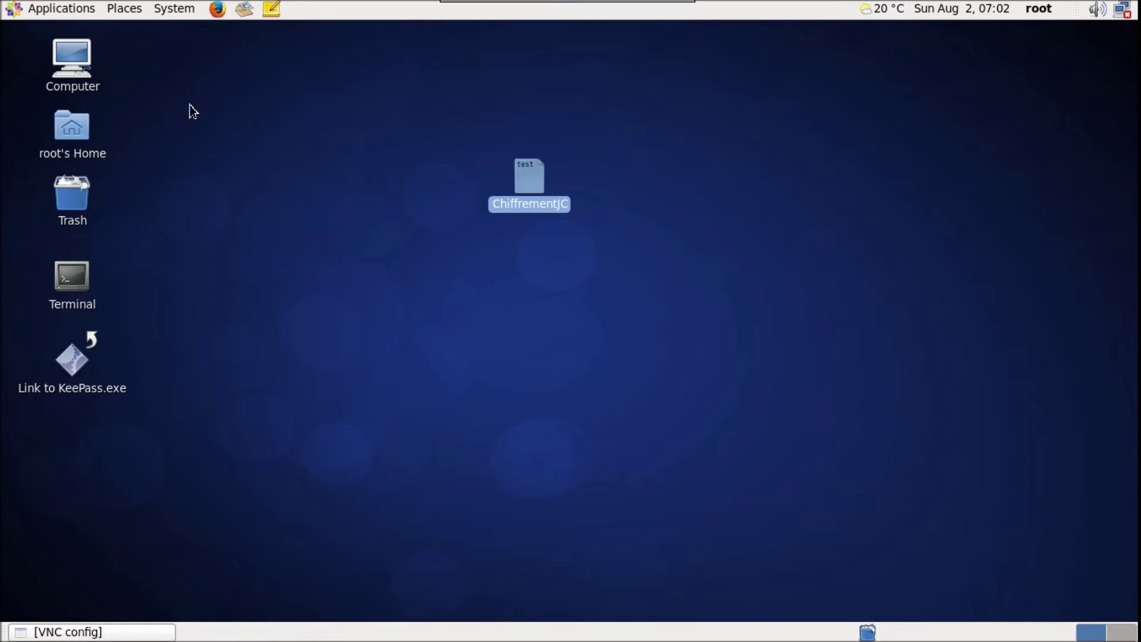
Launch Passwords and Encryption Keys from Accessories and show the My Personal Keys tab
left_click(68, 10)
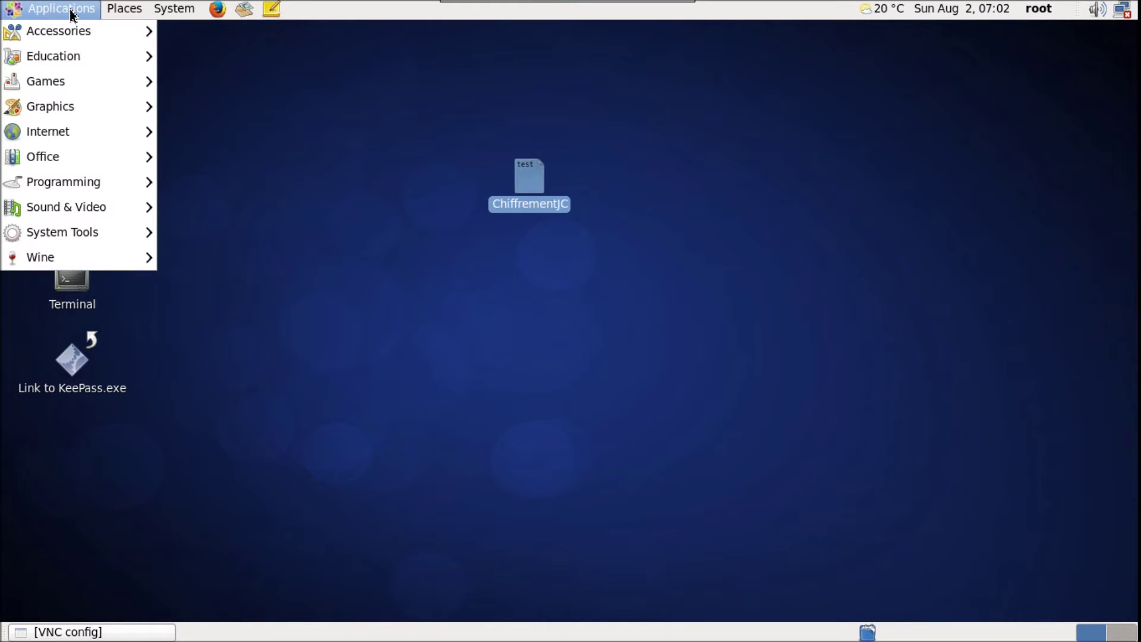
mouse_move(78, 34)
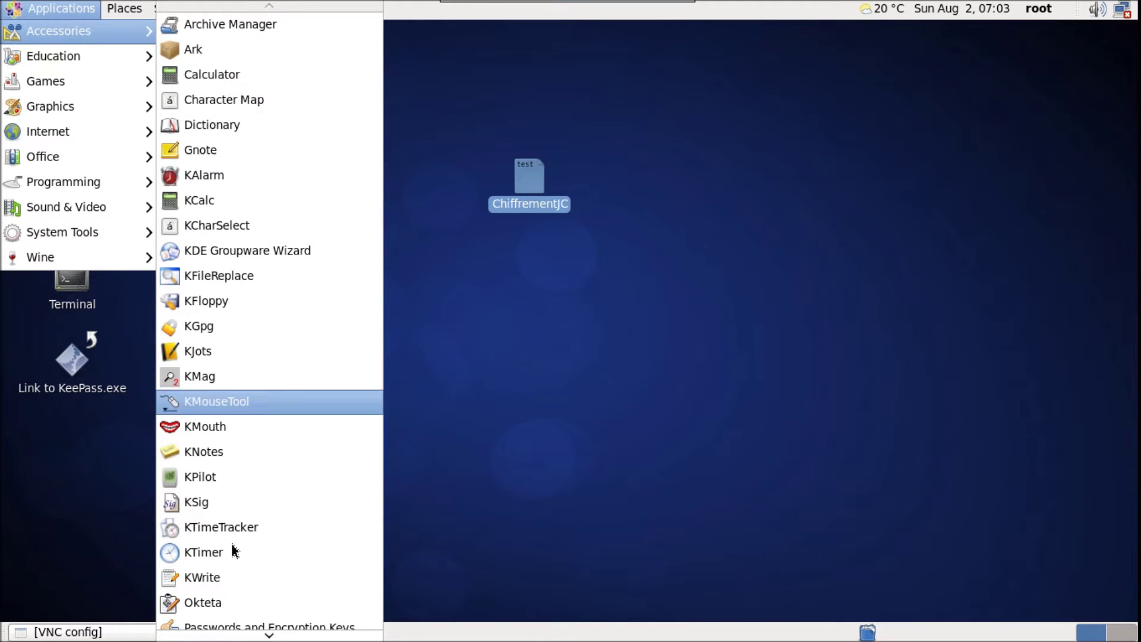
mouse_move(262, 636)
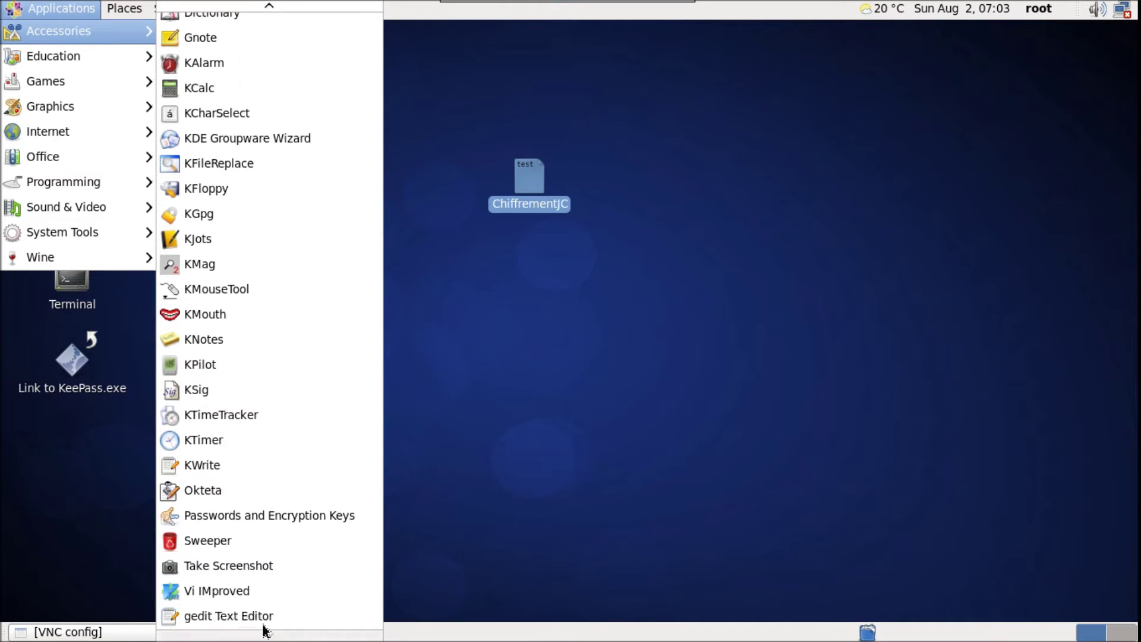
left_click(266, 521)
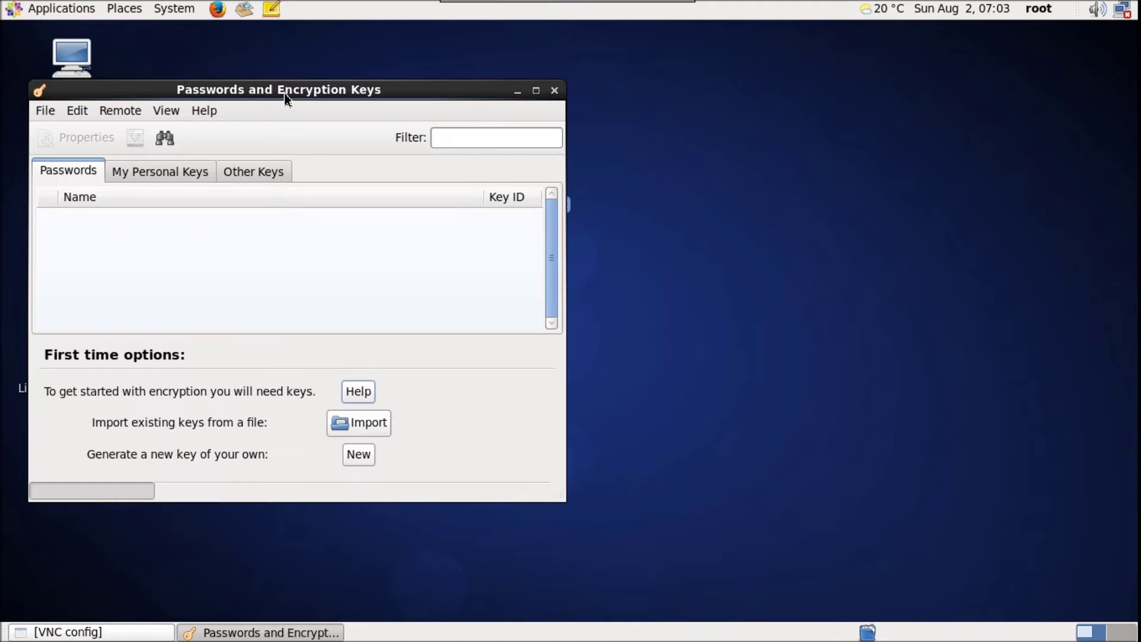
left_click_drag(284, 92, 550, 117)
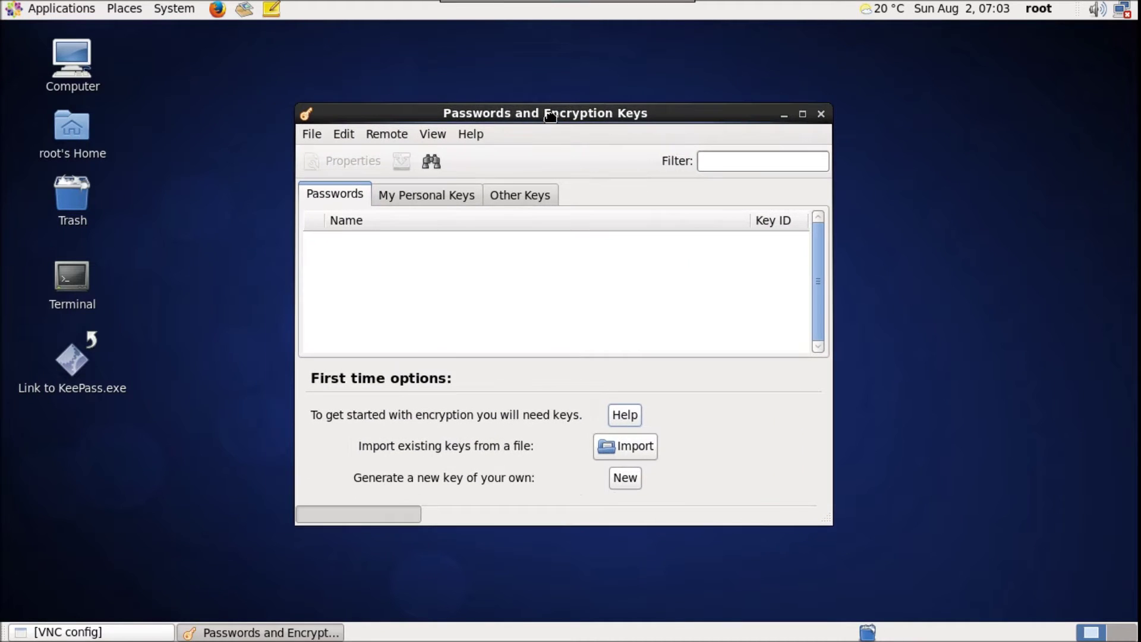
left_click(422, 196)
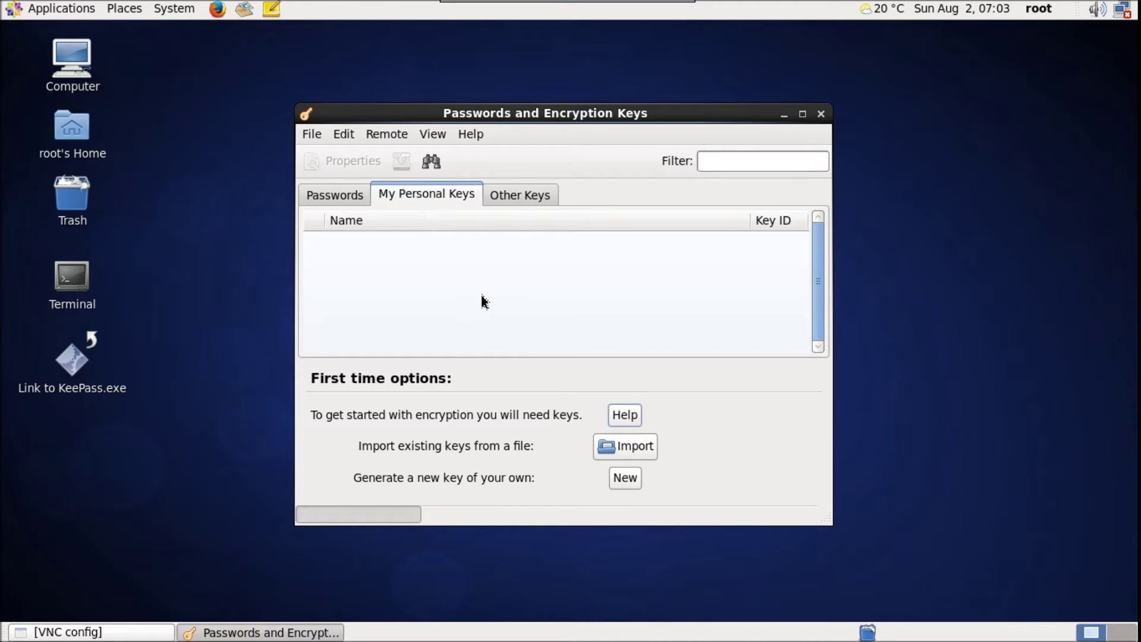
Start a new item from File > New and choose PGP Key
left_click(315, 138)
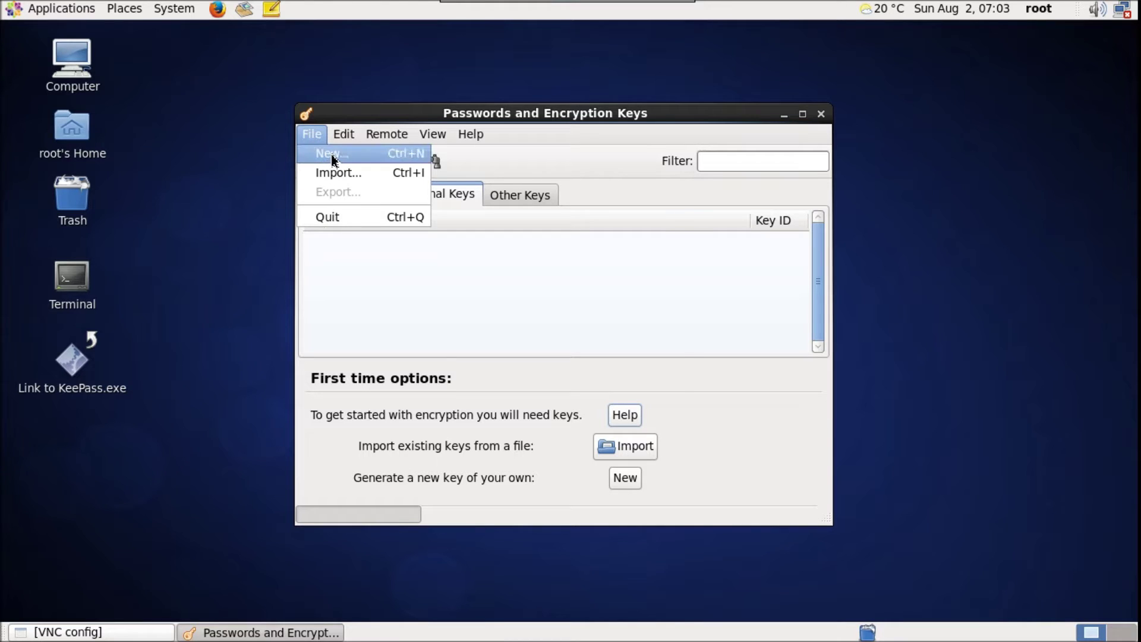
left_click(330, 154)
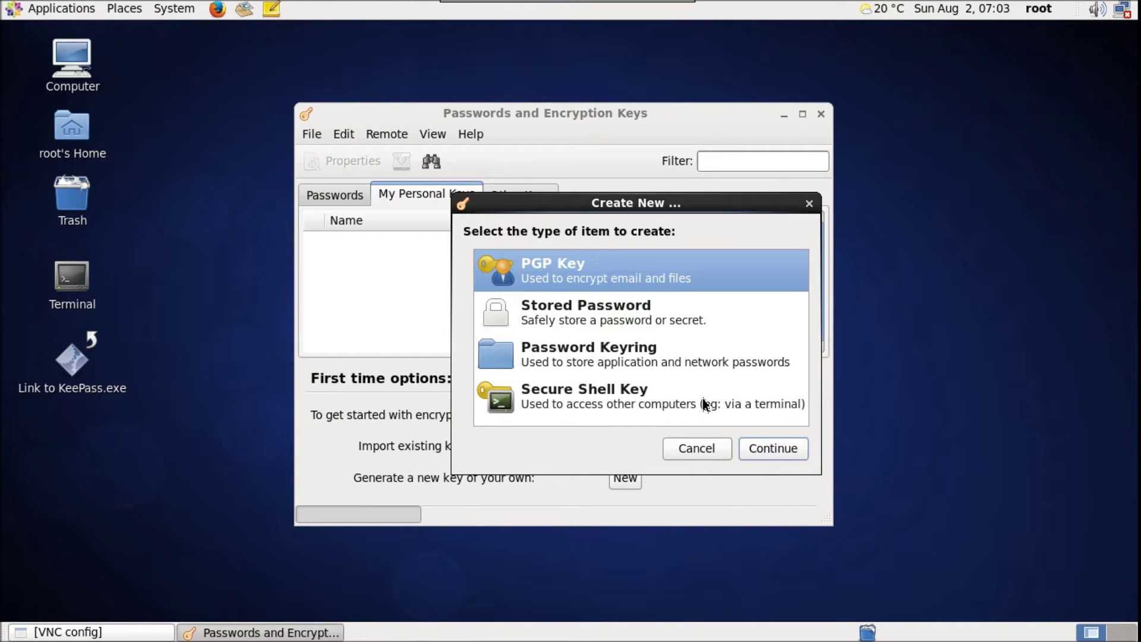
left_click(772, 449)
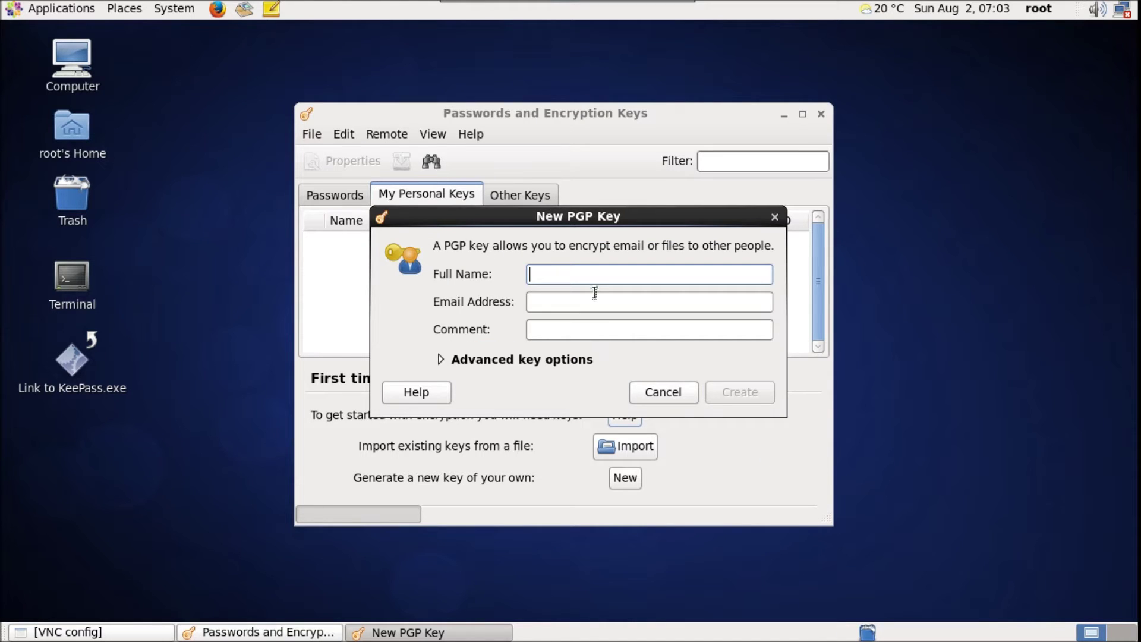
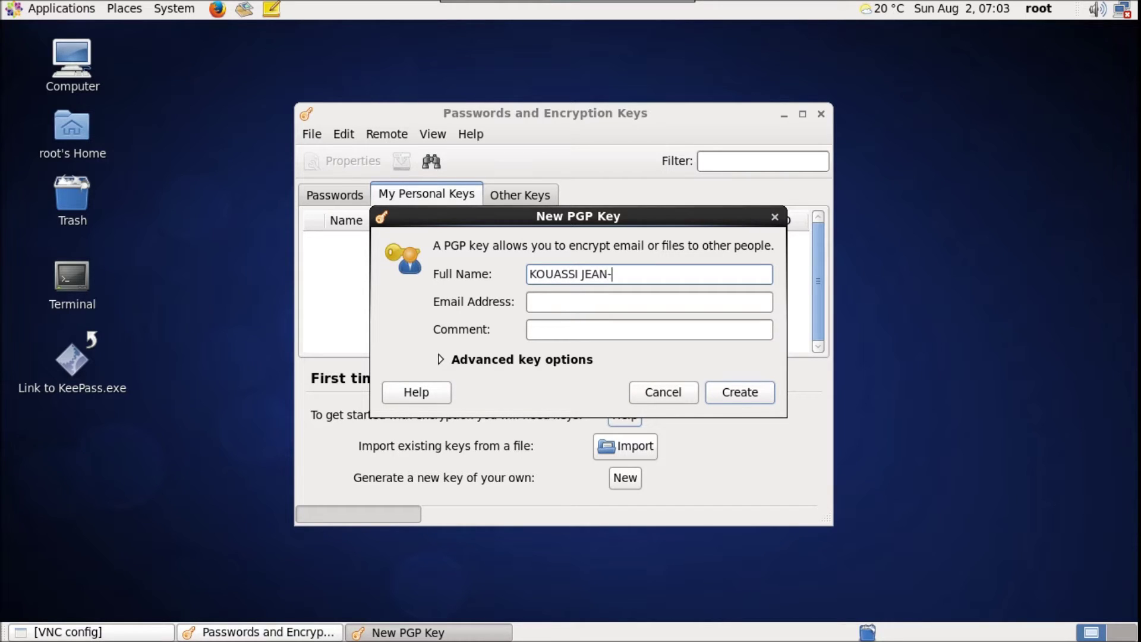
Enter the owner's full name, e-mail address and comment 'Chiffrement de dossier et de fichier', then create the key
key("Tab")
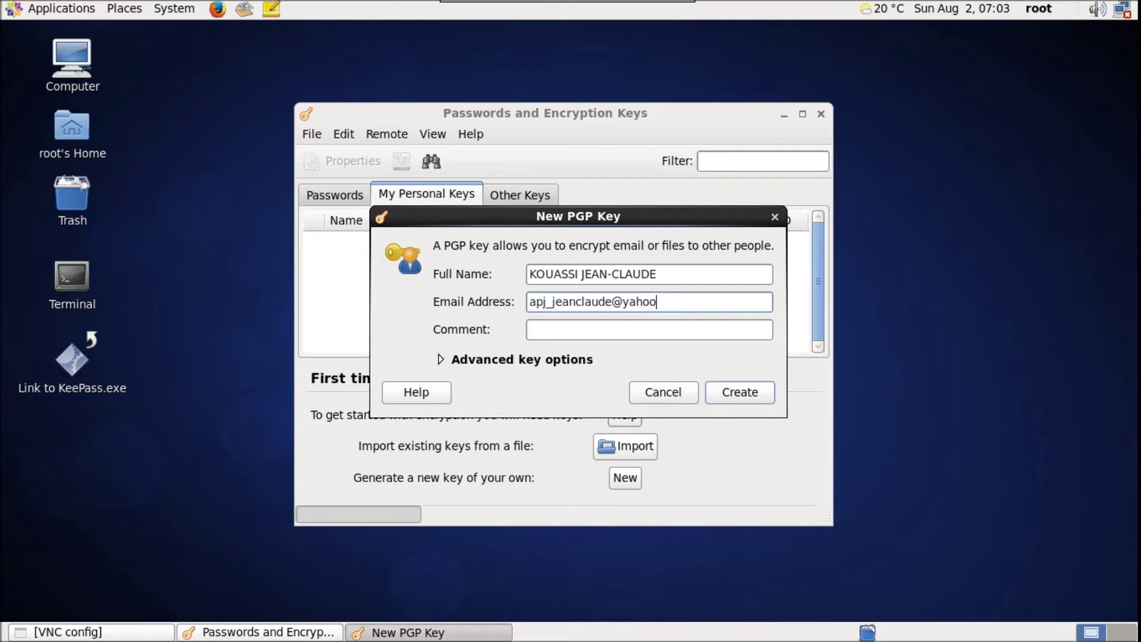
left_click(529, 330)
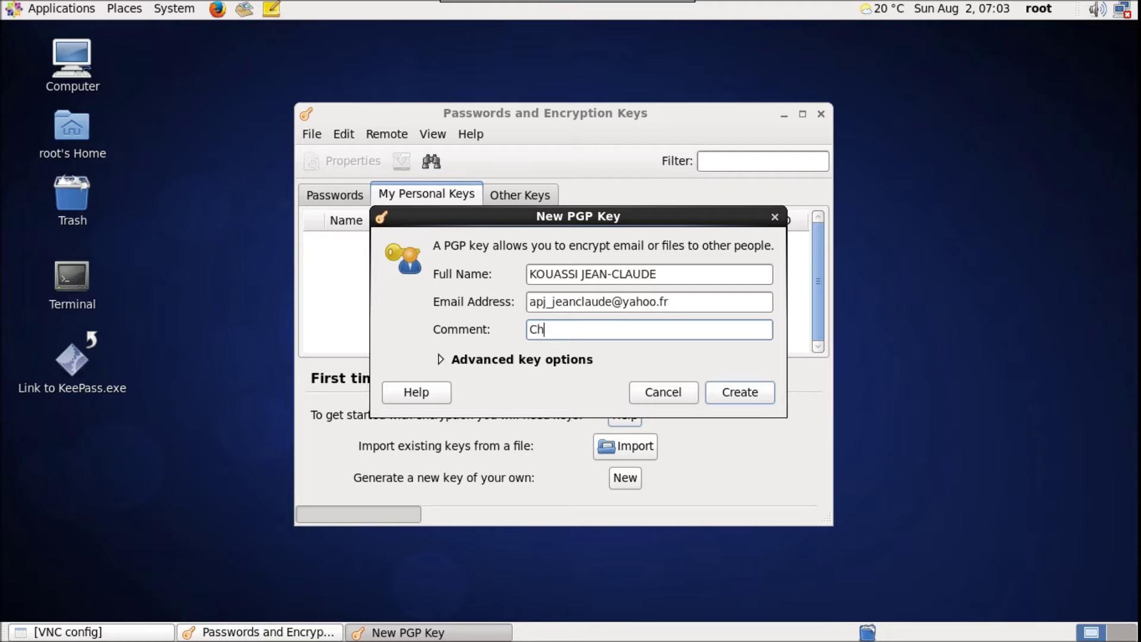
type("Chiffrement de dossier et de fichier")
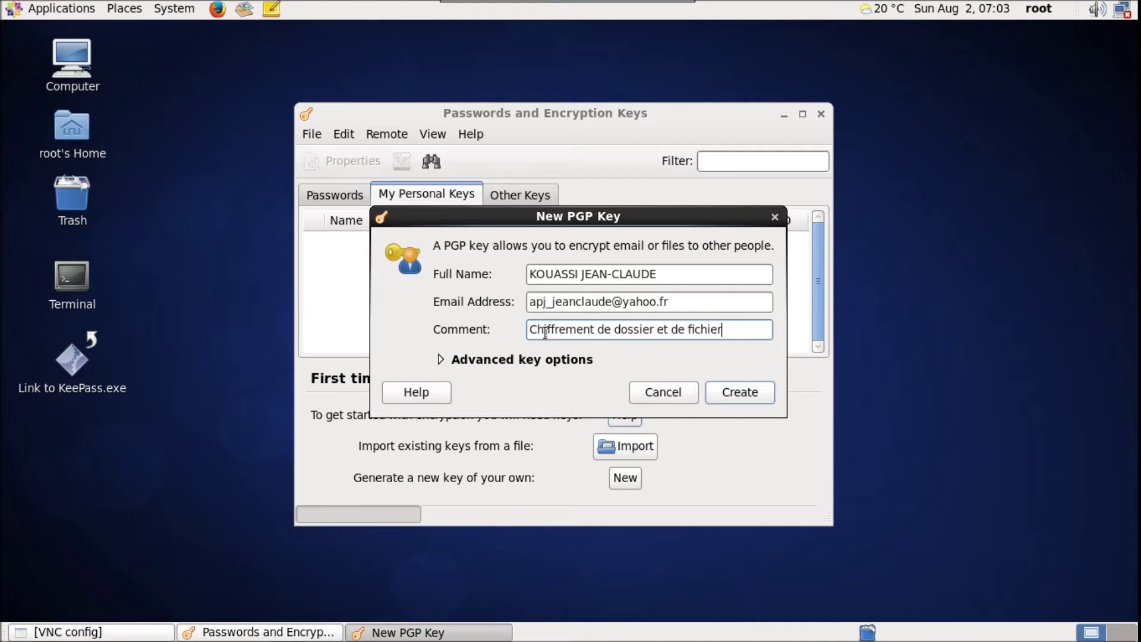
left_click(439, 360)
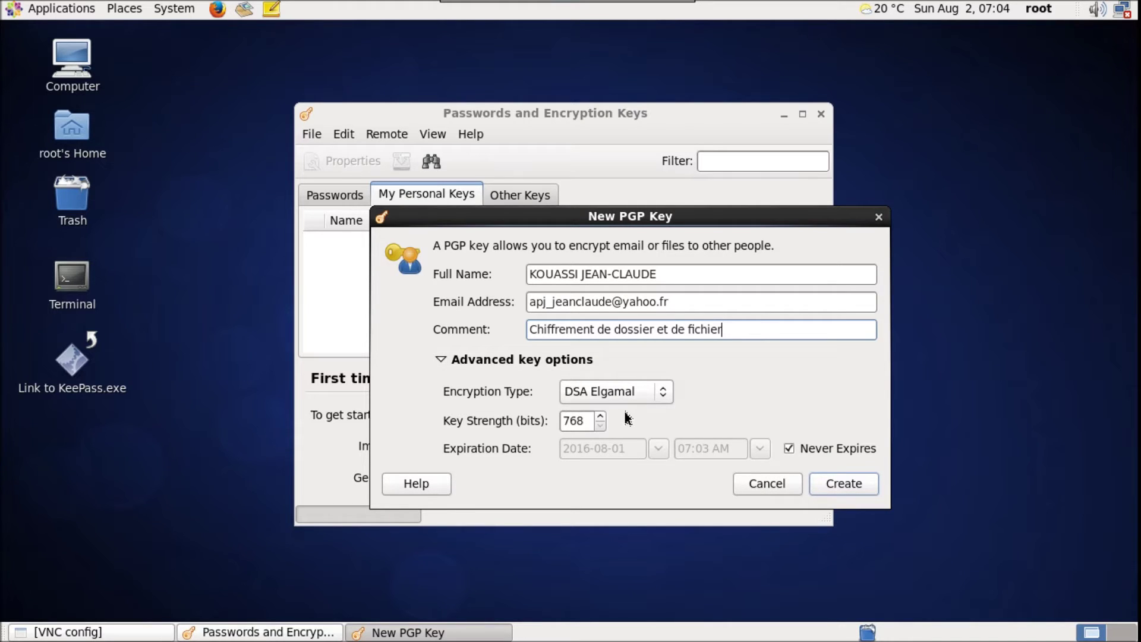
left_click(844, 484)
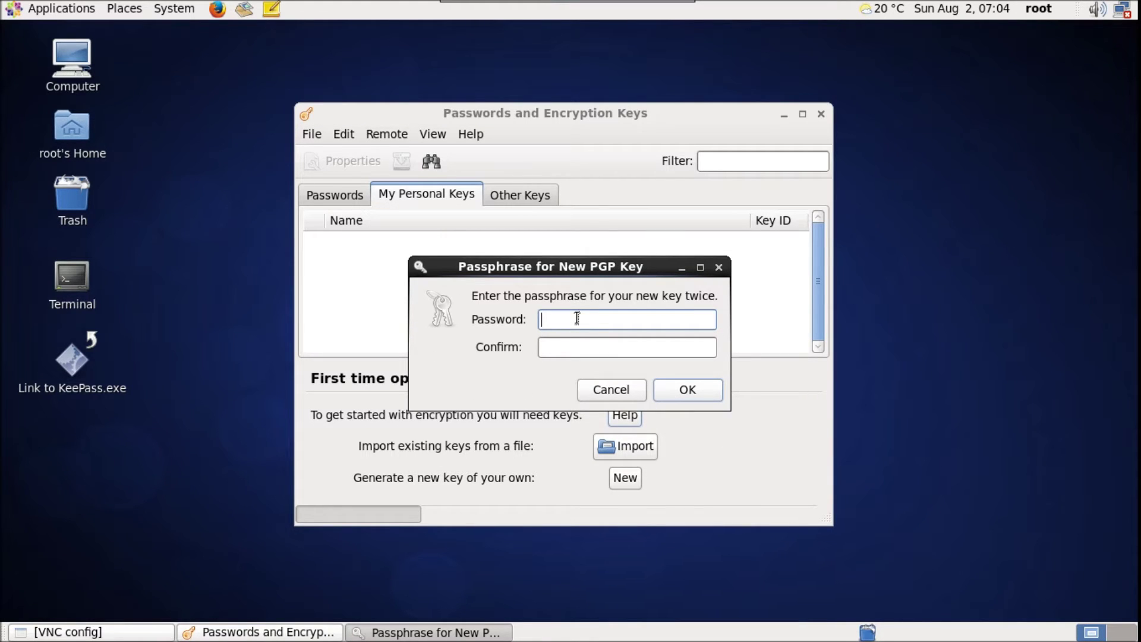
Enter and confirm a passphrase for the new PGP key to generate it
type("••")
left_click(627, 347)
type("••")
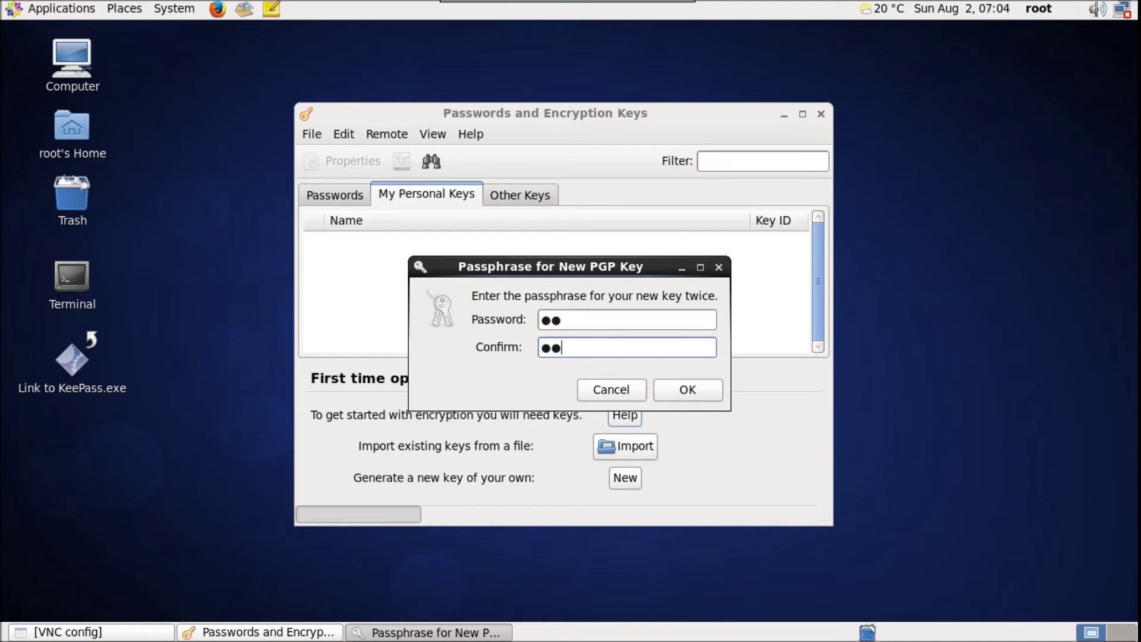
left_click(688, 390)
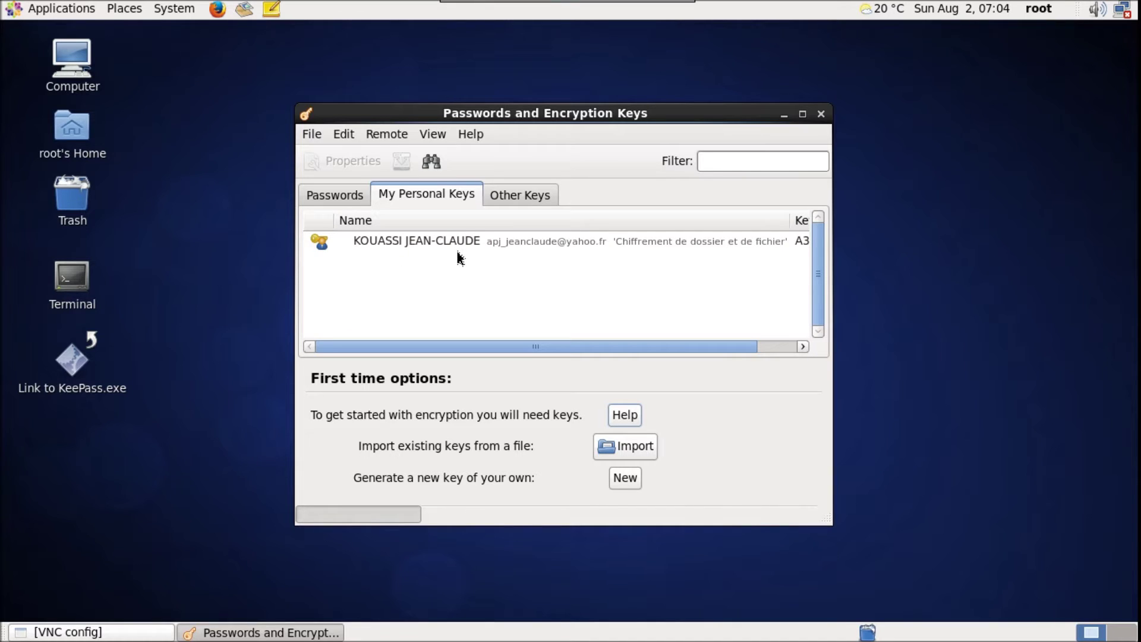
Open the new key's properties to check its owner details, then close the key manager
left_click(452, 241)
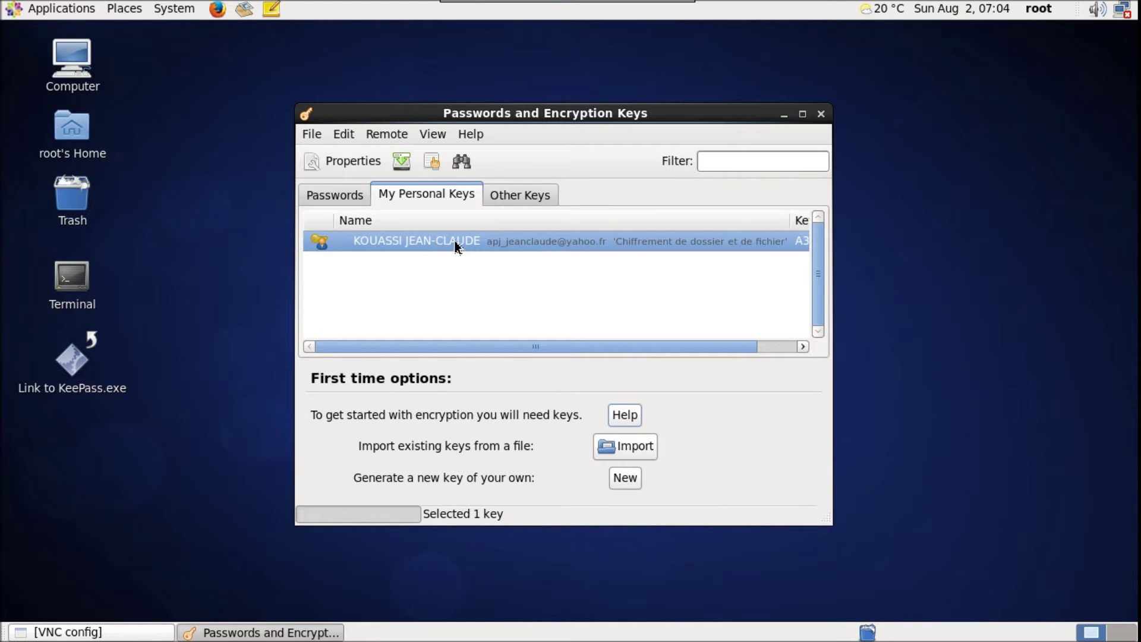
double_click(456, 244)
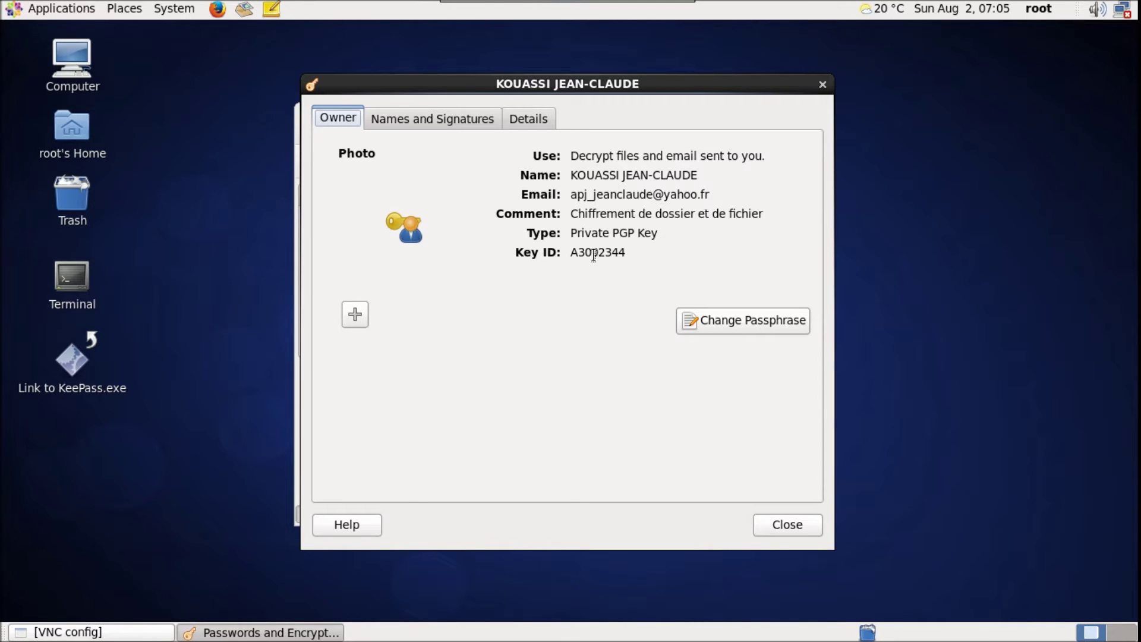
left_click(792, 528)
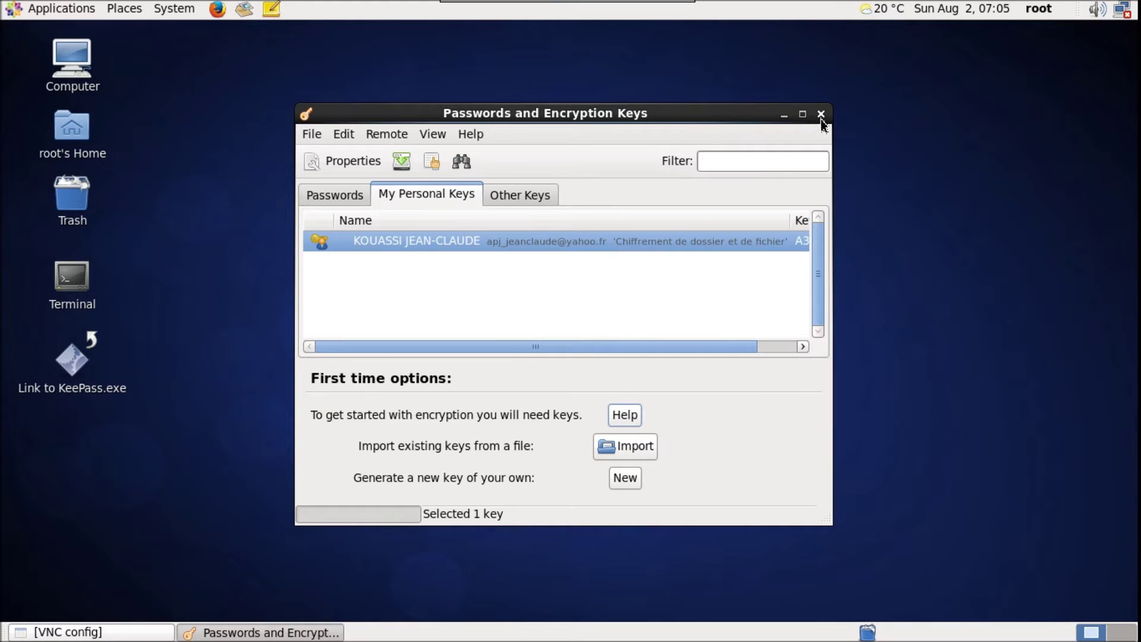
left_click(821, 114)
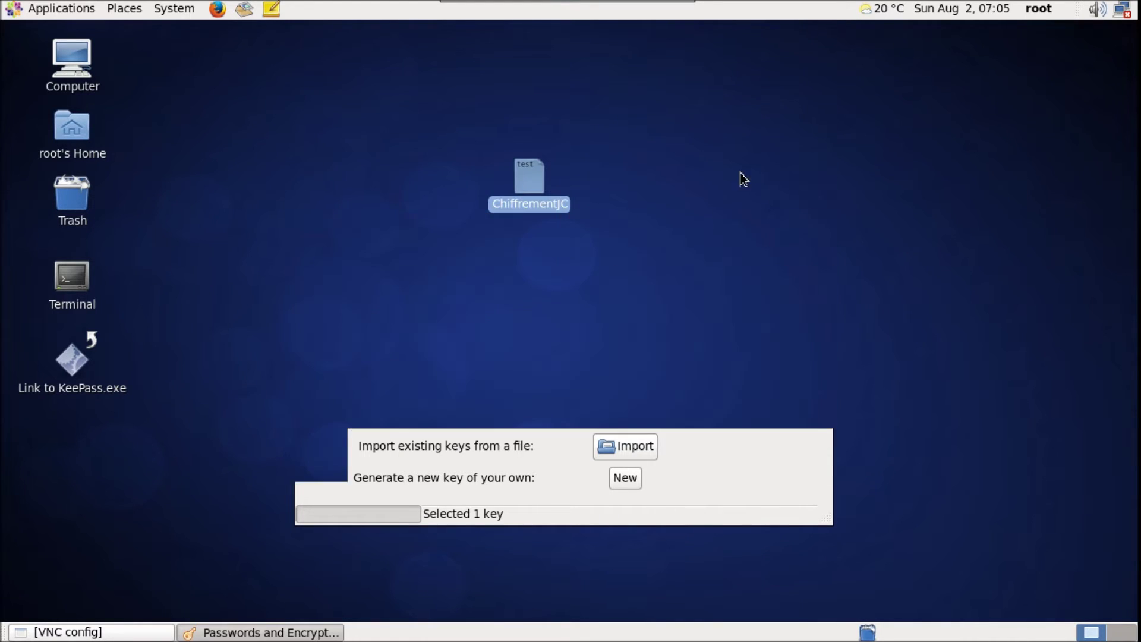
Open ChiffrementJC to view its text, then close it
double_click(527, 178)
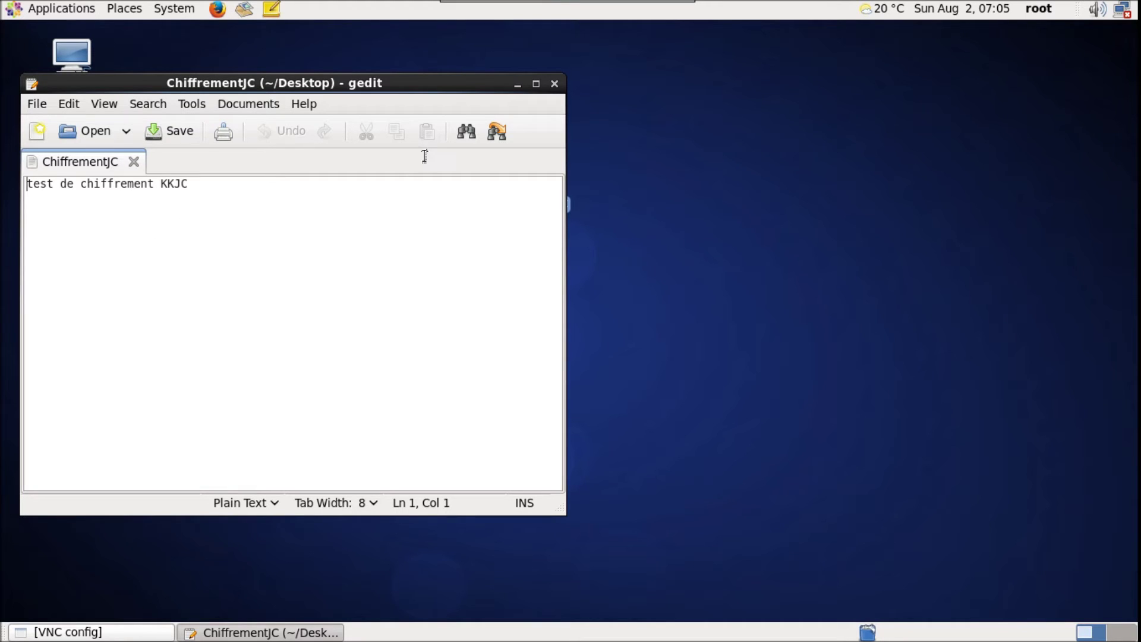
left_click(558, 84)
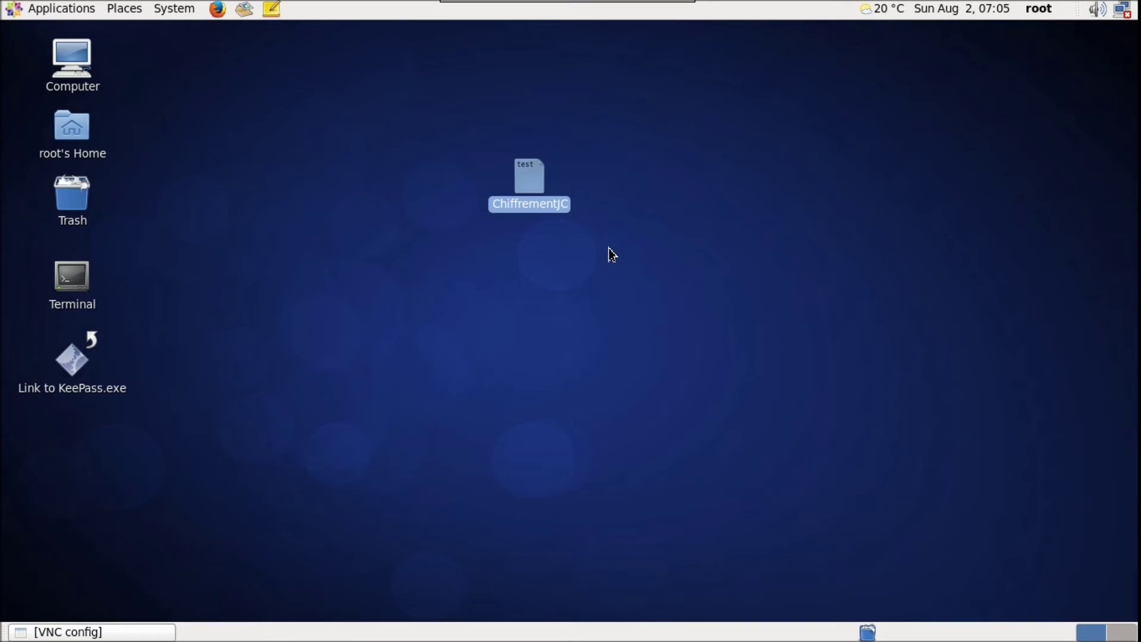
left_click(607, 256)
Encrypt ChiffrementJC to the new key, sign it with that key, and unlock it with the passphrase
right_click(533, 188)
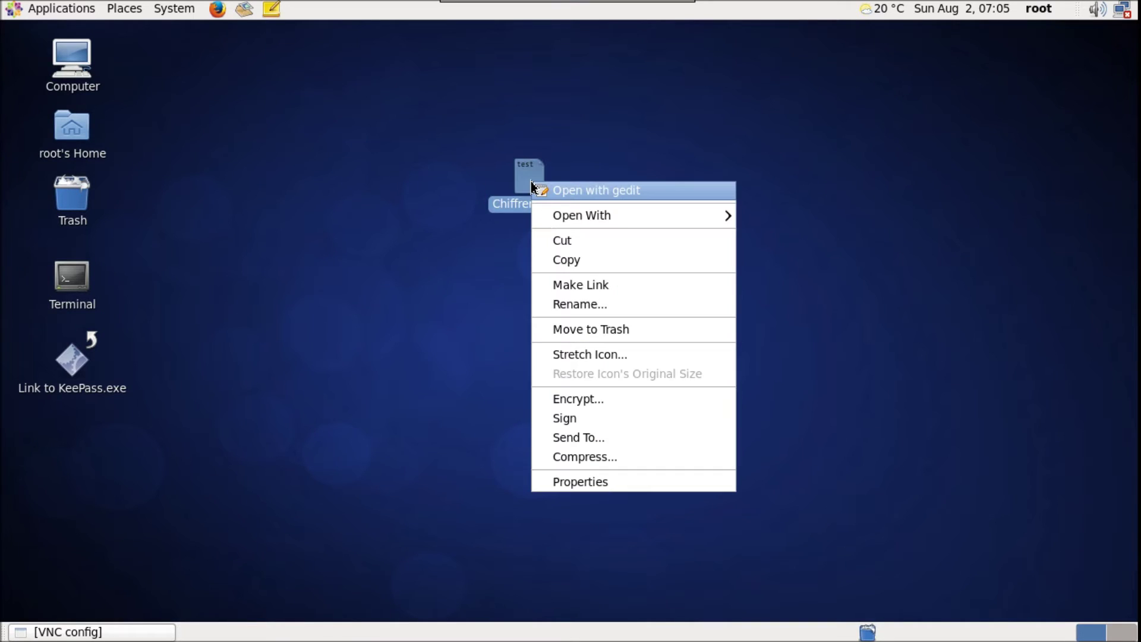
left_click(582, 399)
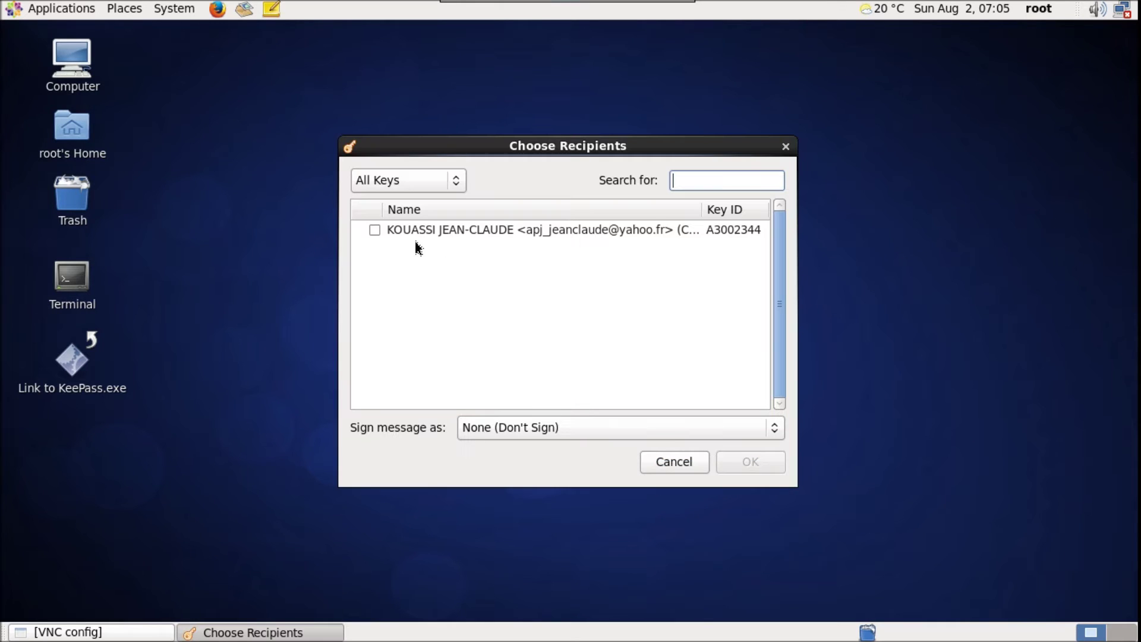
left_click(374, 230)
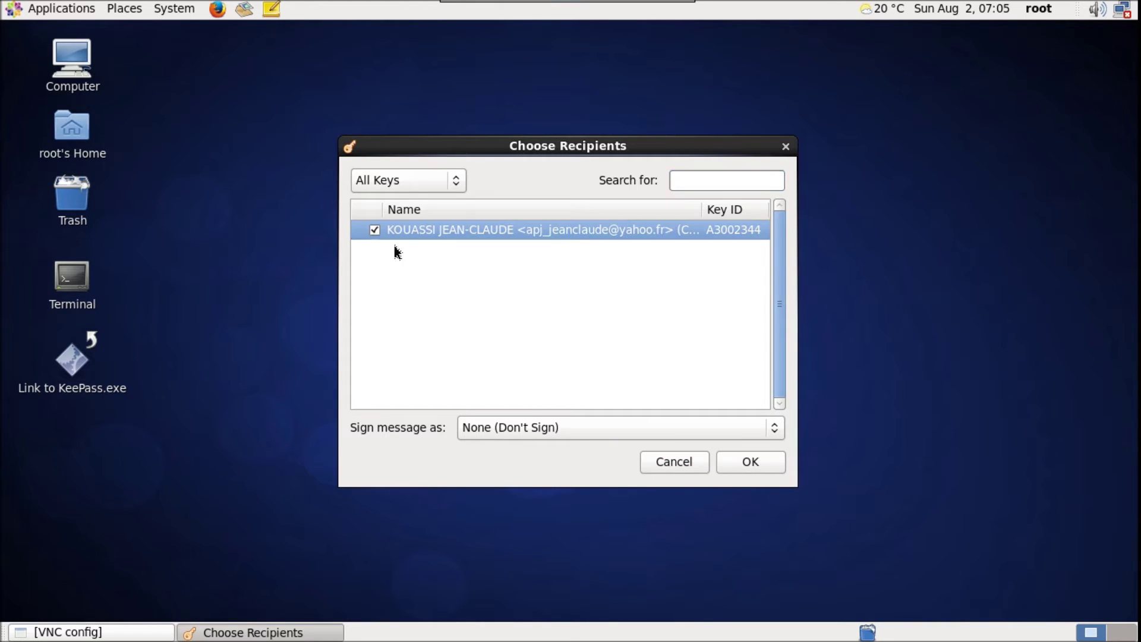
left_click(759, 430)
left_click(653, 457)
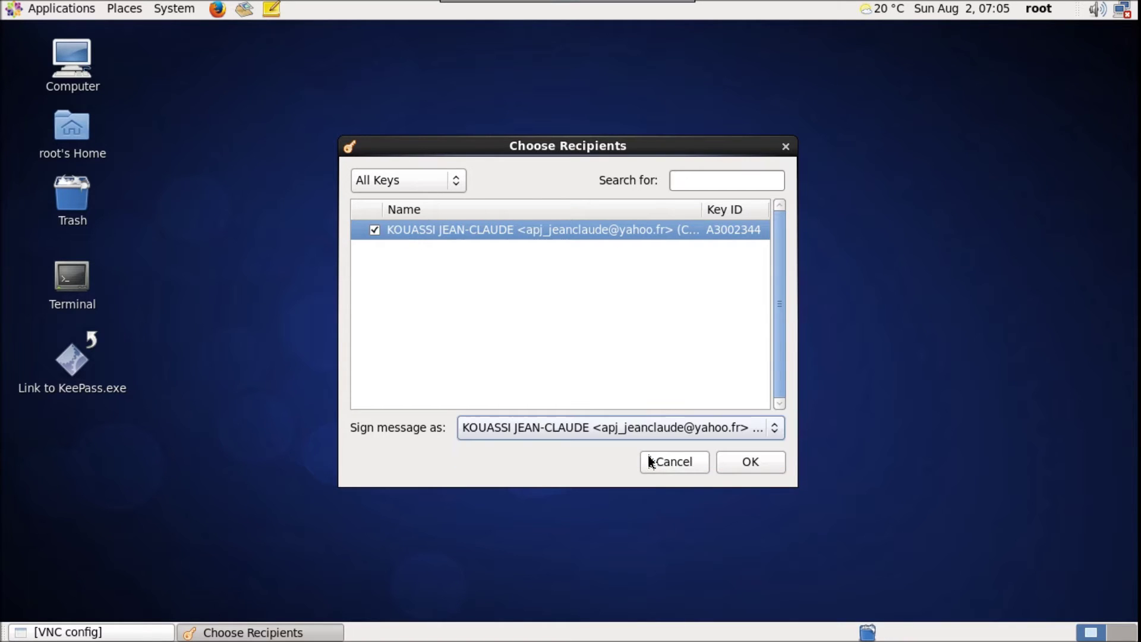
left_click(751, 463)
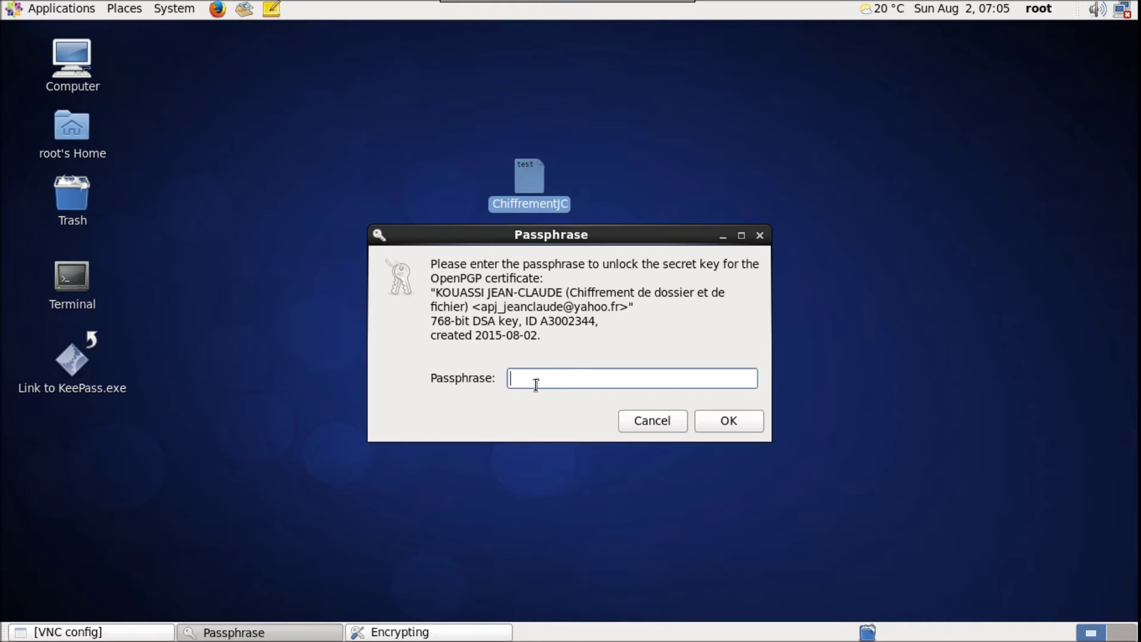
type("••")
left_click(735, 428)
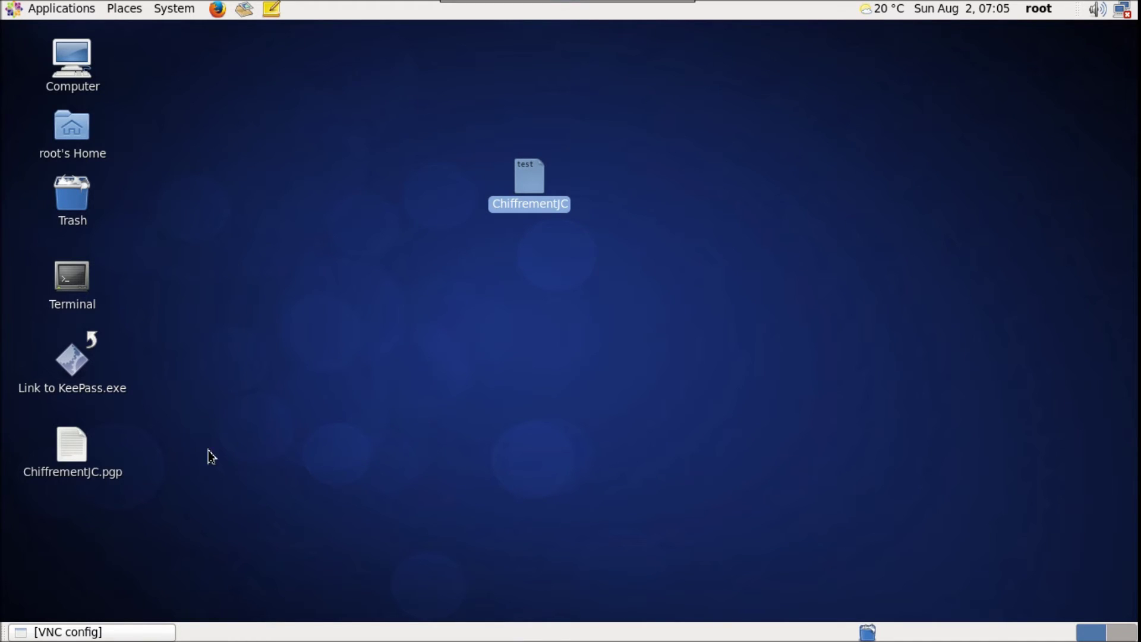
Move ChiffrementJC.pgp to the desktop centre below ChiffrementJC
left_click(81, 456)
left_click_drag(76, 457, 539, 269)
left_click(643, 242)
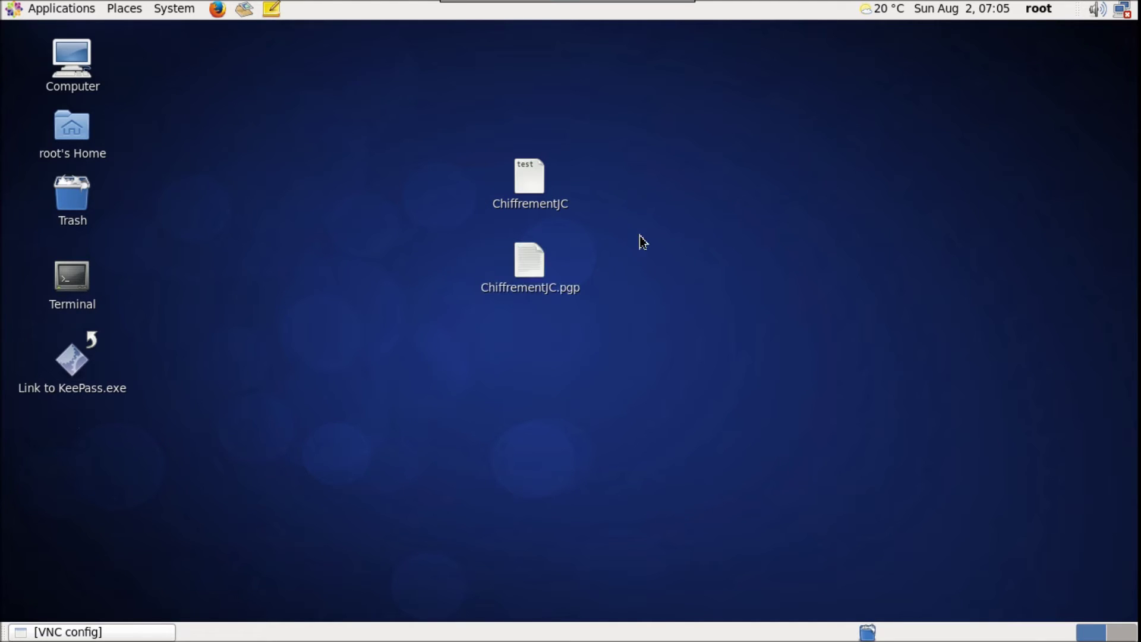
Decrypt ChiffrementJC.pgp, saving the output as ChiffrementJC_dechiffre, and enter the passphrase
double_click(529, 259)
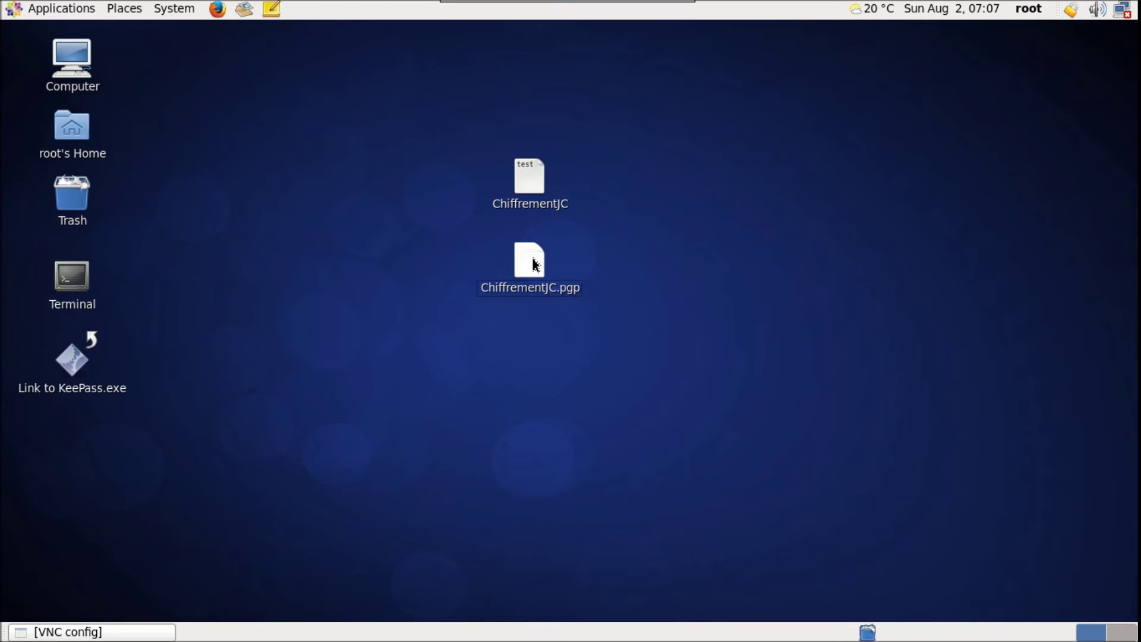
double_click(534, 261)
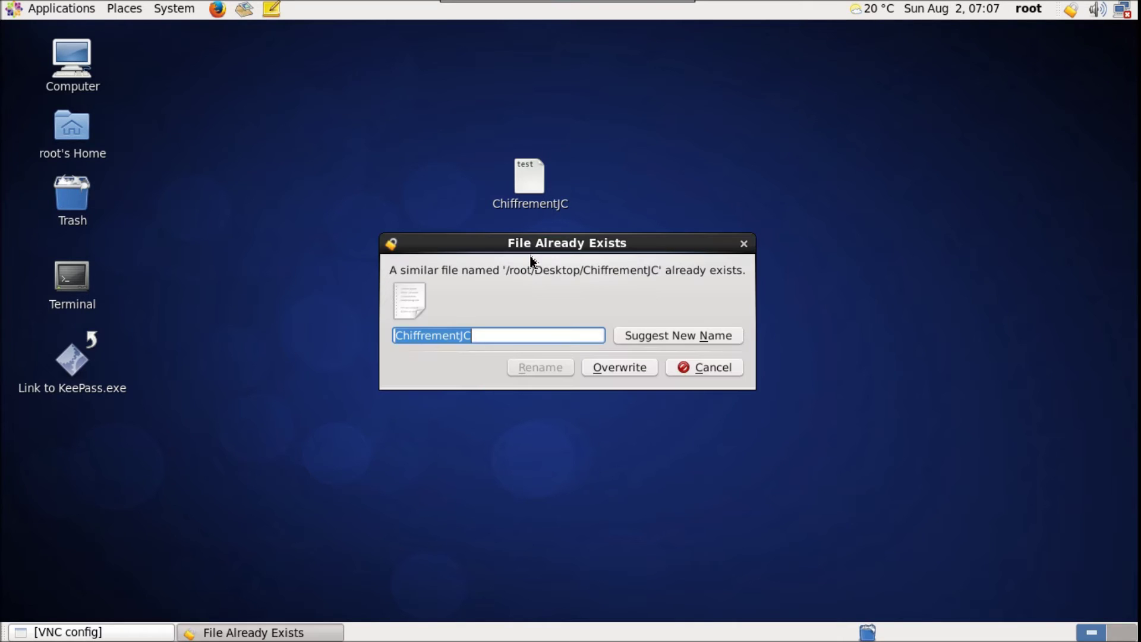
left_click(476, 337)
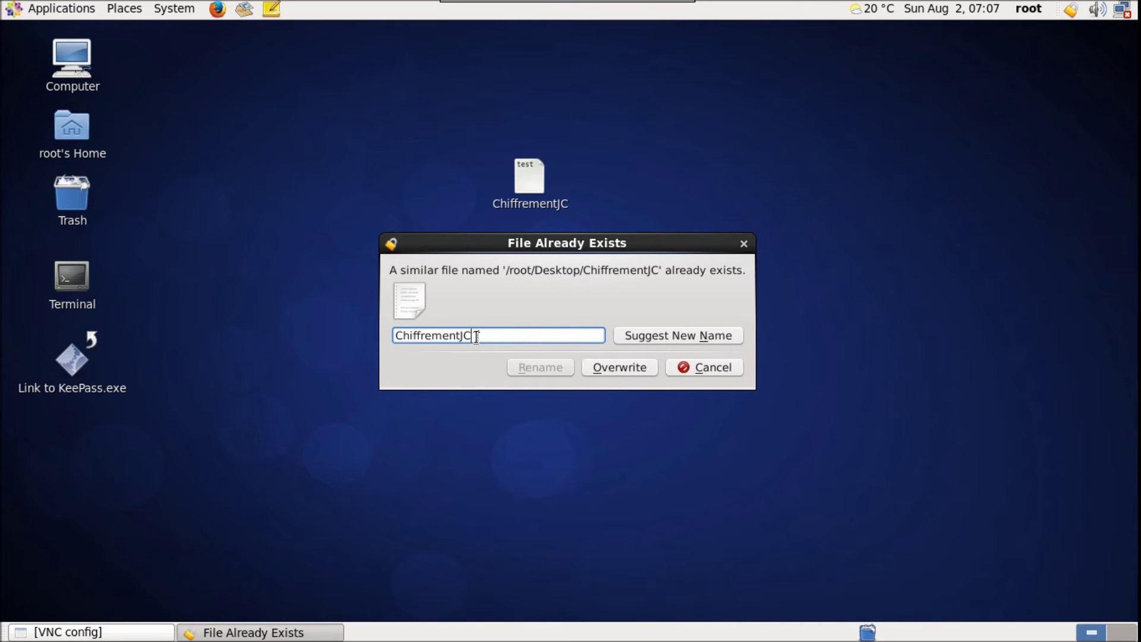
type("_dechiffre")
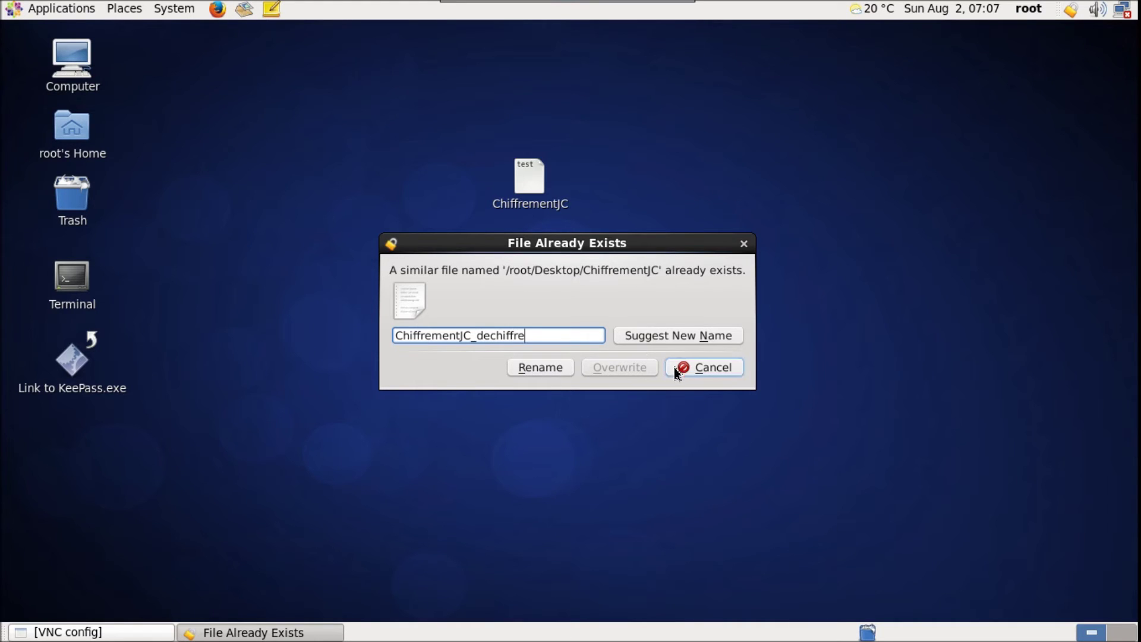
left_click(556, 369)
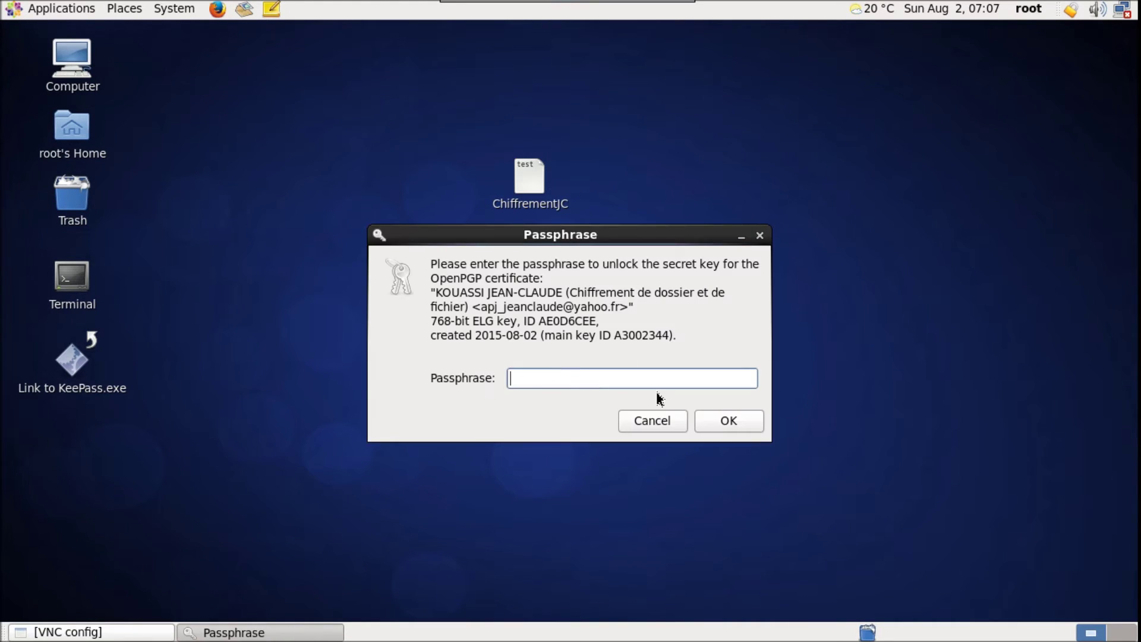
type("xx")
left_click(733, 424)
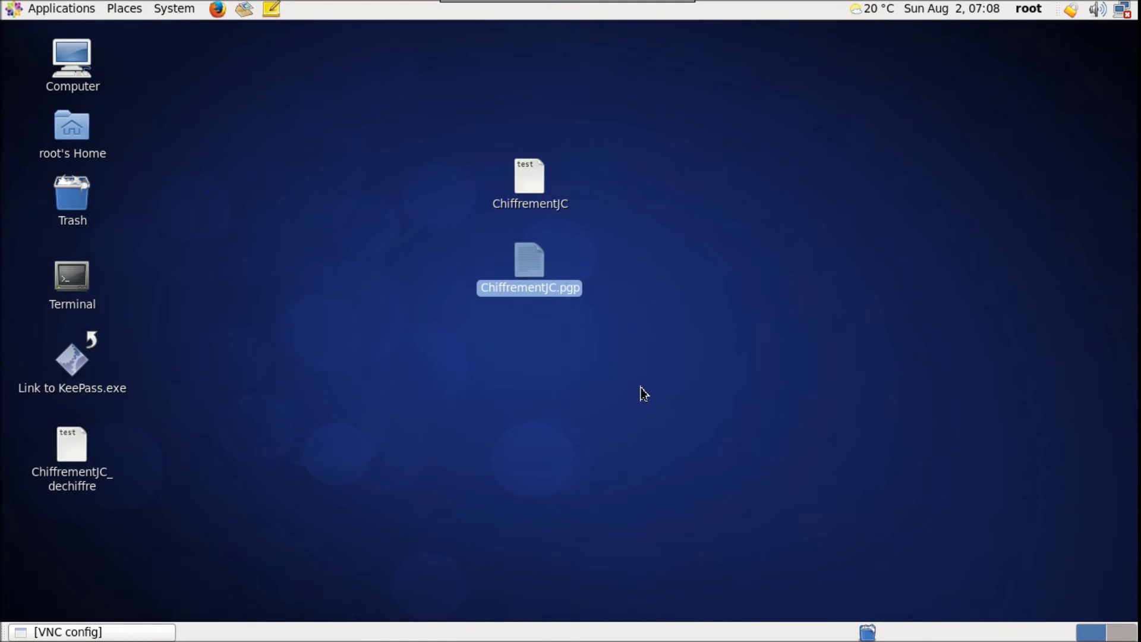
Place ChiffrementJC_dechiffre below ChiffrementJC.pgp and open the original ChiffrementJC to read its text
left_click_drag(81, 453, 519, 316)
left_click(654, 330)
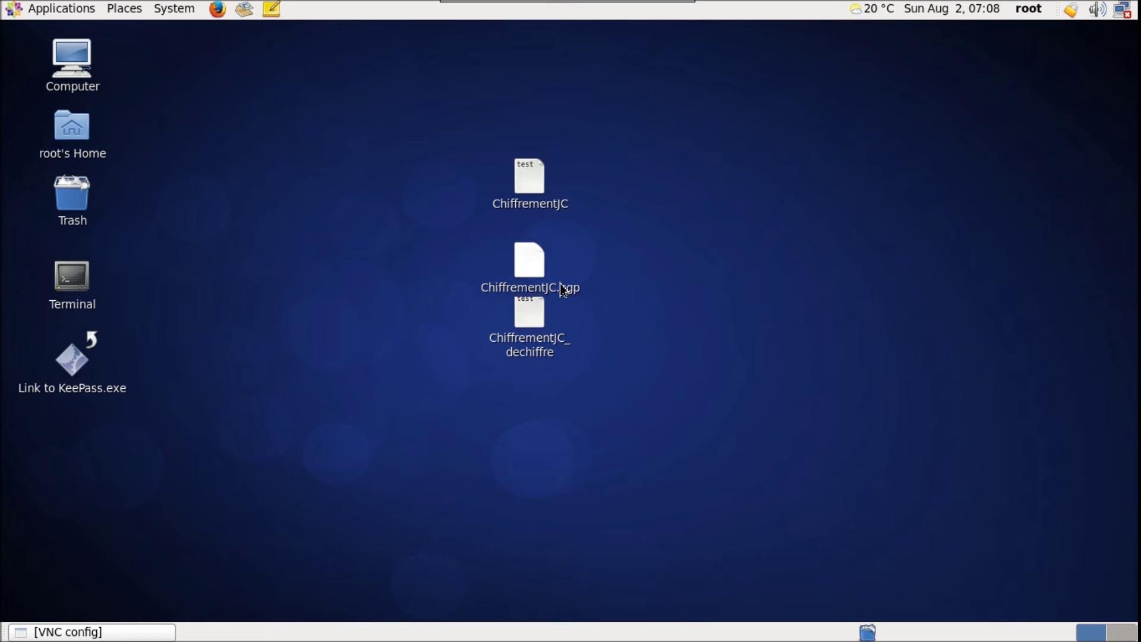
left_click(530, 178)
double_click(529, 178)
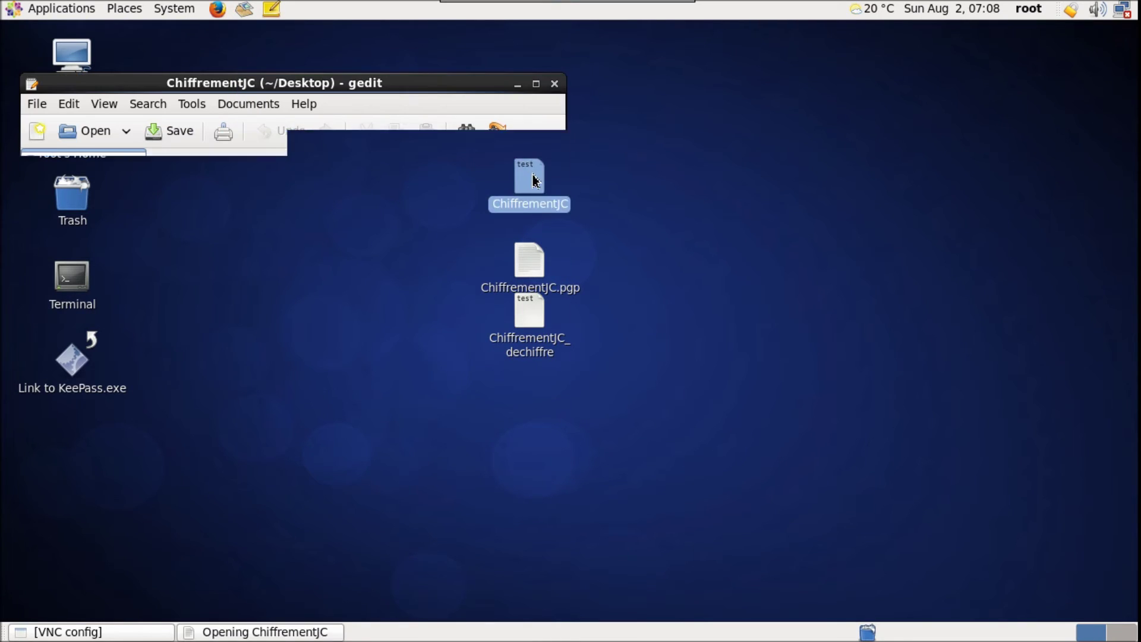
left_click(554, 84)
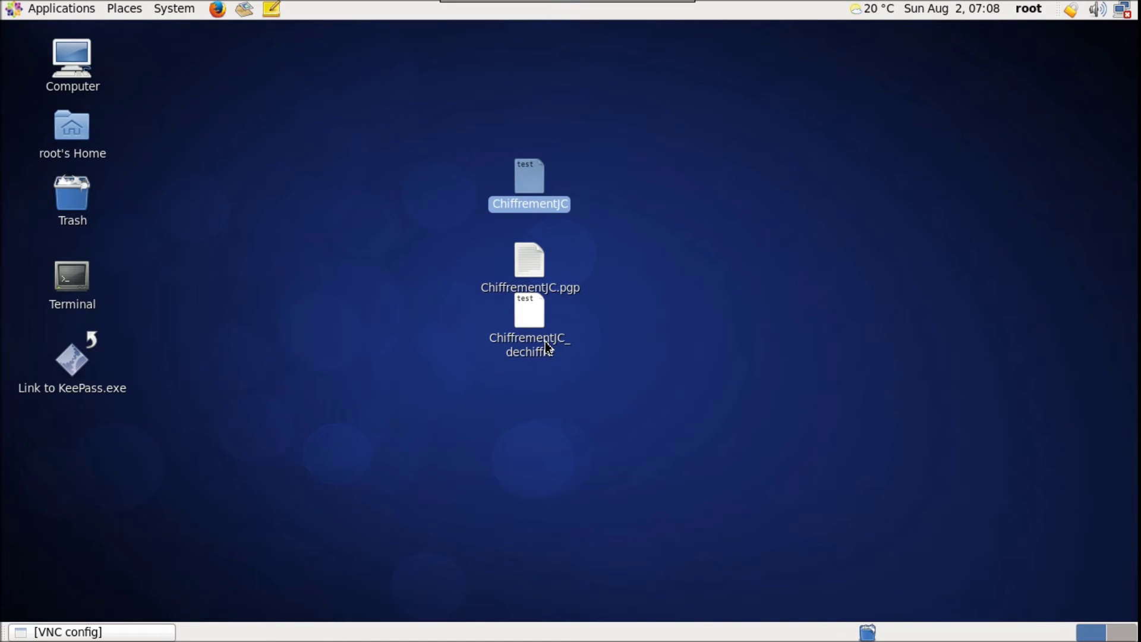
Open ChiffrementJC_dechiffre in gedit to confirm it reads 'test de chiffrement KKJC', then close it
left_click(546, 345)
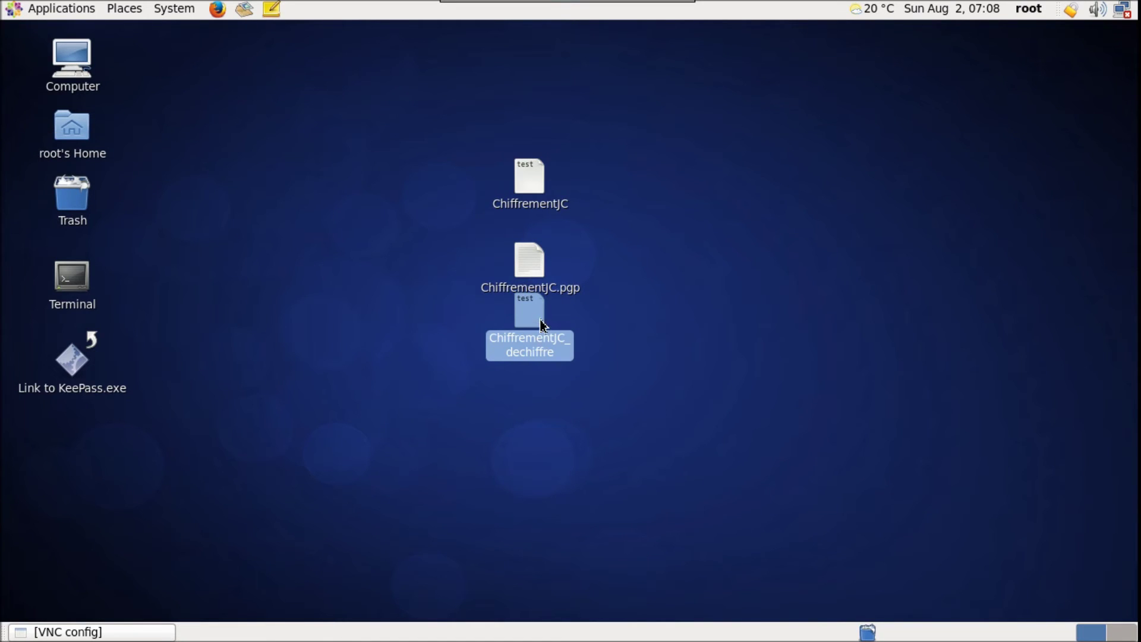
double_click(541, 321)
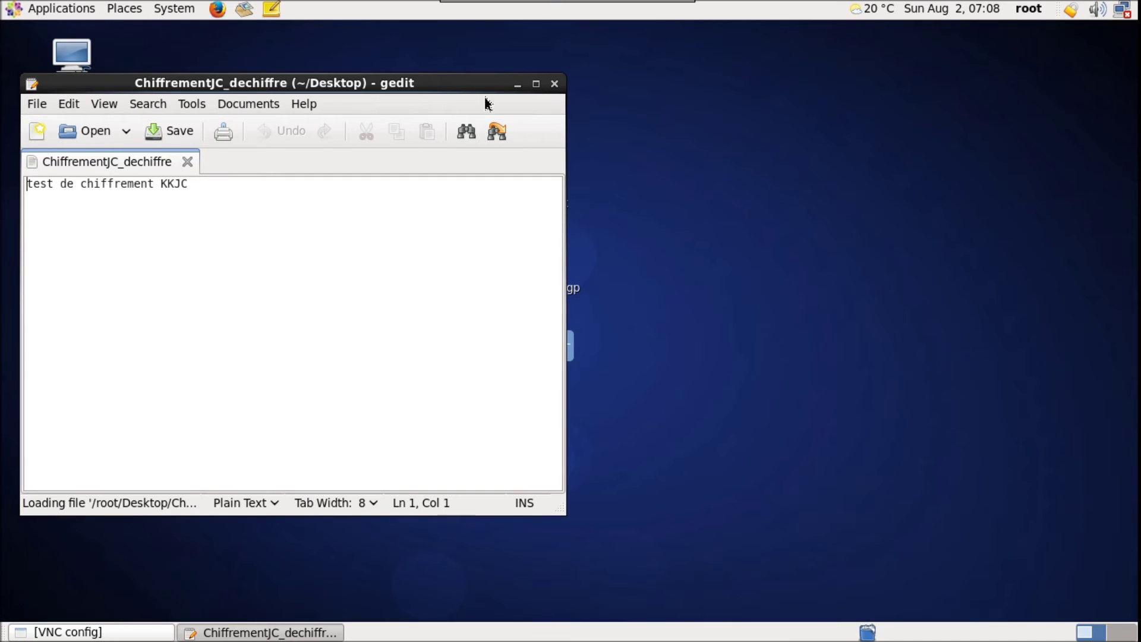
left_click(555, 84)
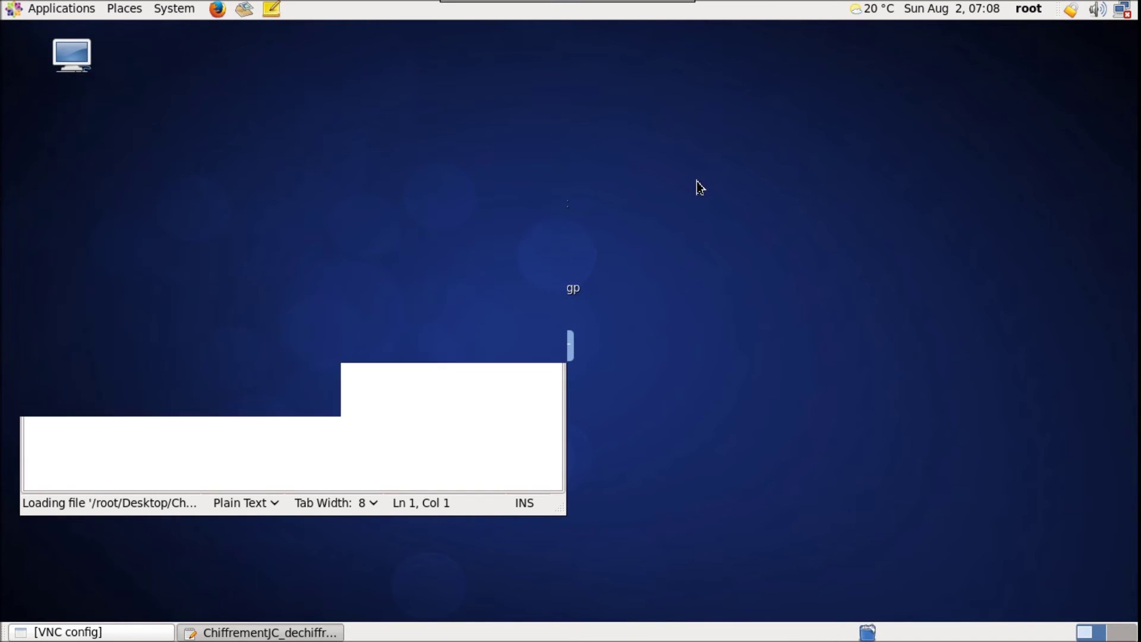
left_click(700, 188)
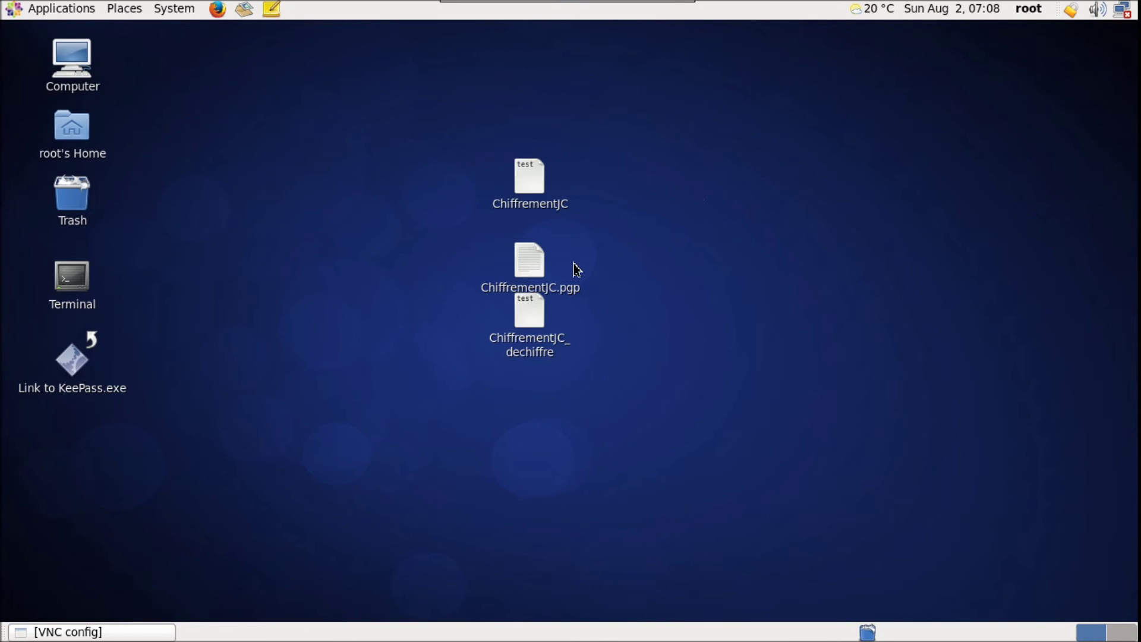
Cancel a repeat decryption of ChiffrementJC.pgp and clear the desktop selection
left_click(540, 259)
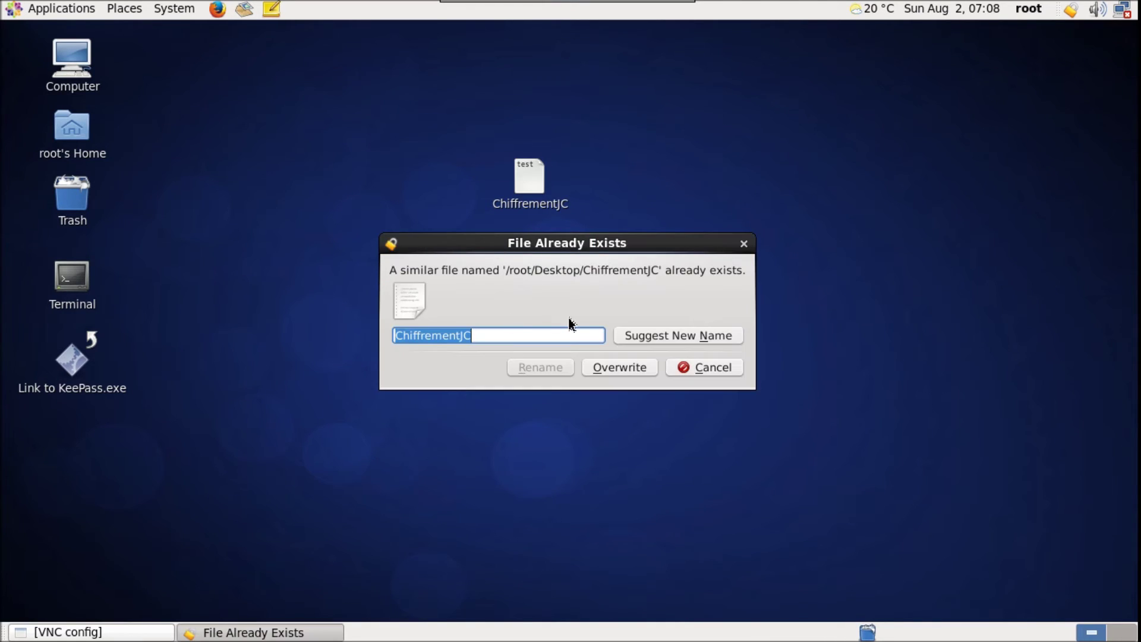
left_click(716, 372)
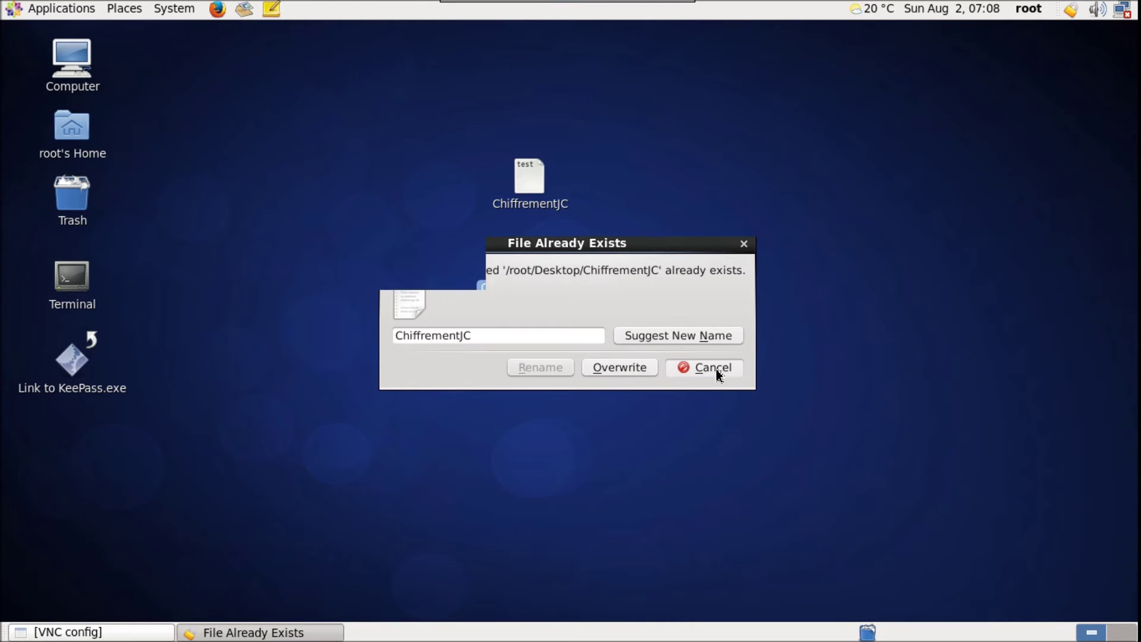
left_click(689, 217)
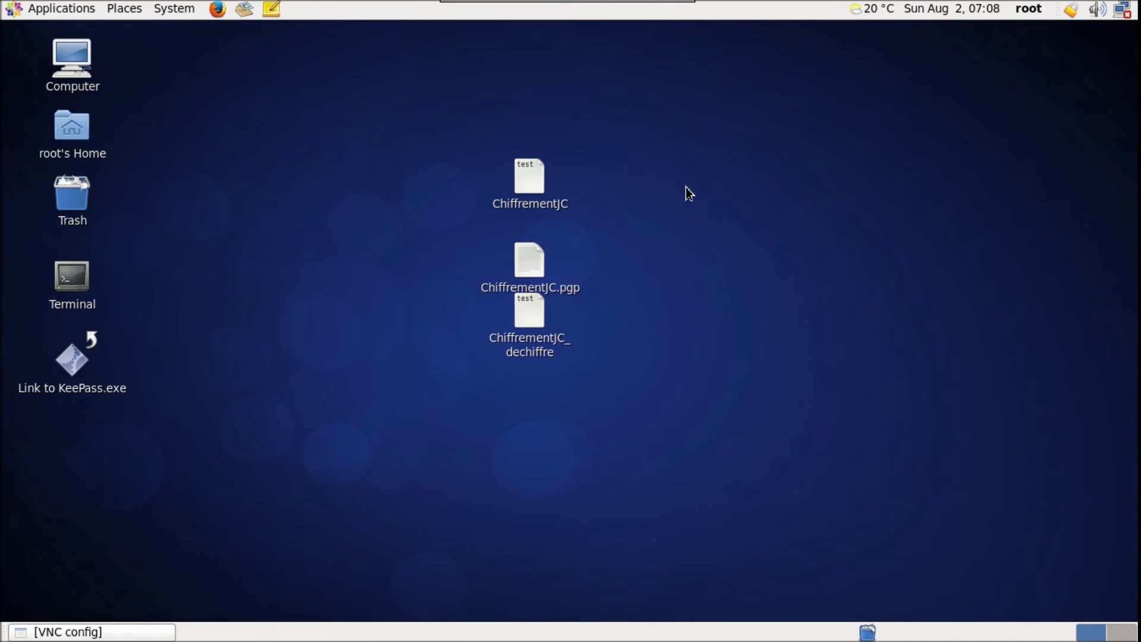
right_click(699, 117)
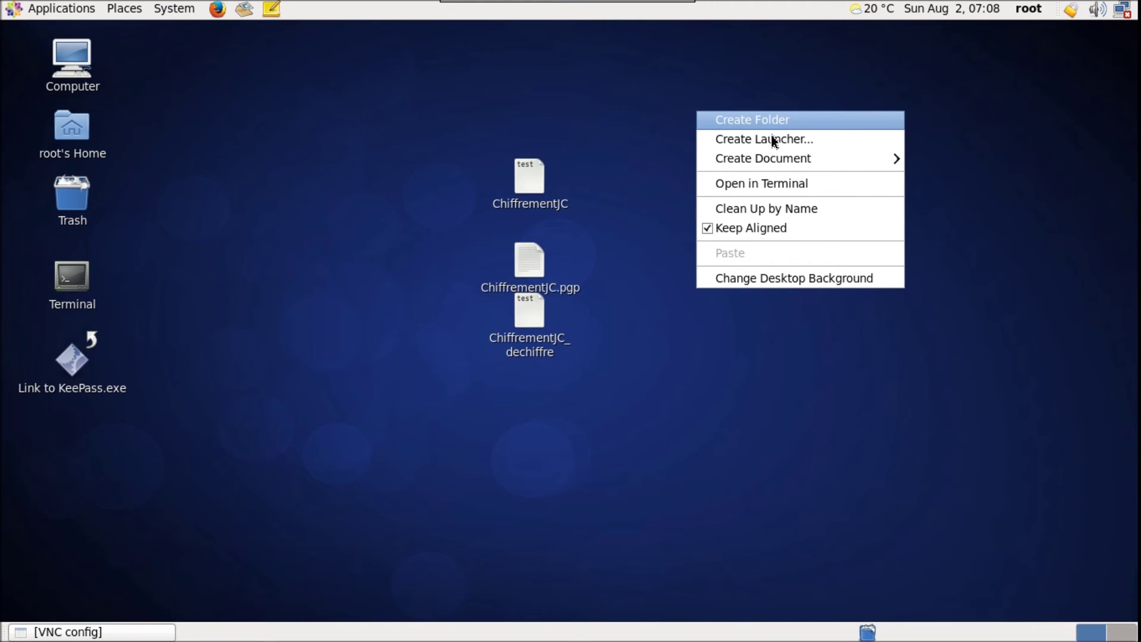
Create a desktop folder named 'Dossier non chiffre'
key("Return")
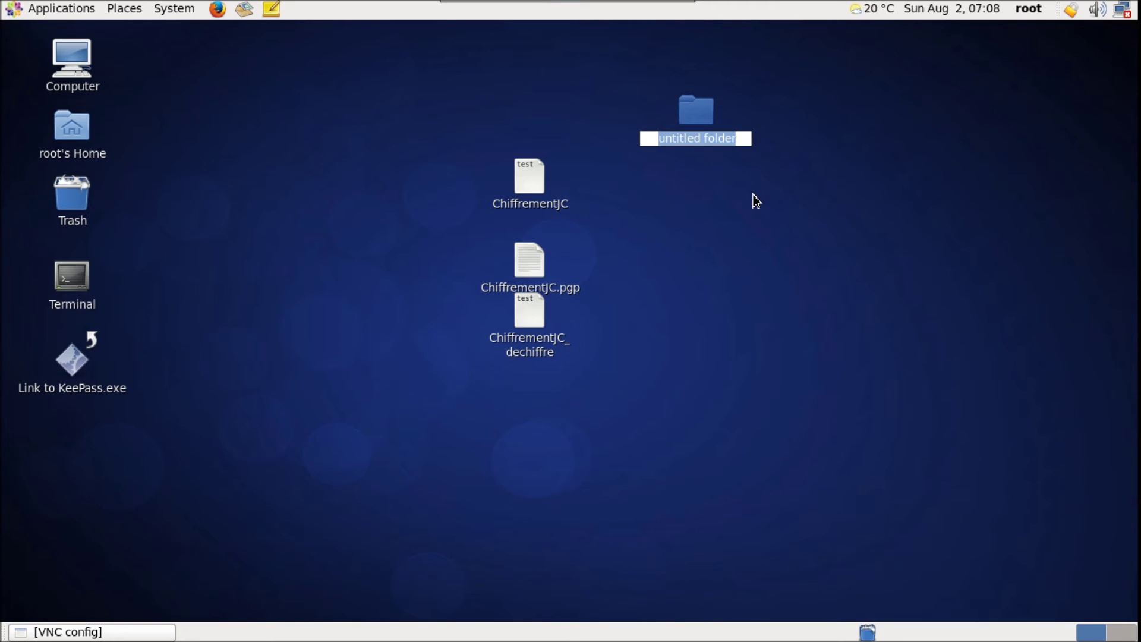
type("Doc")
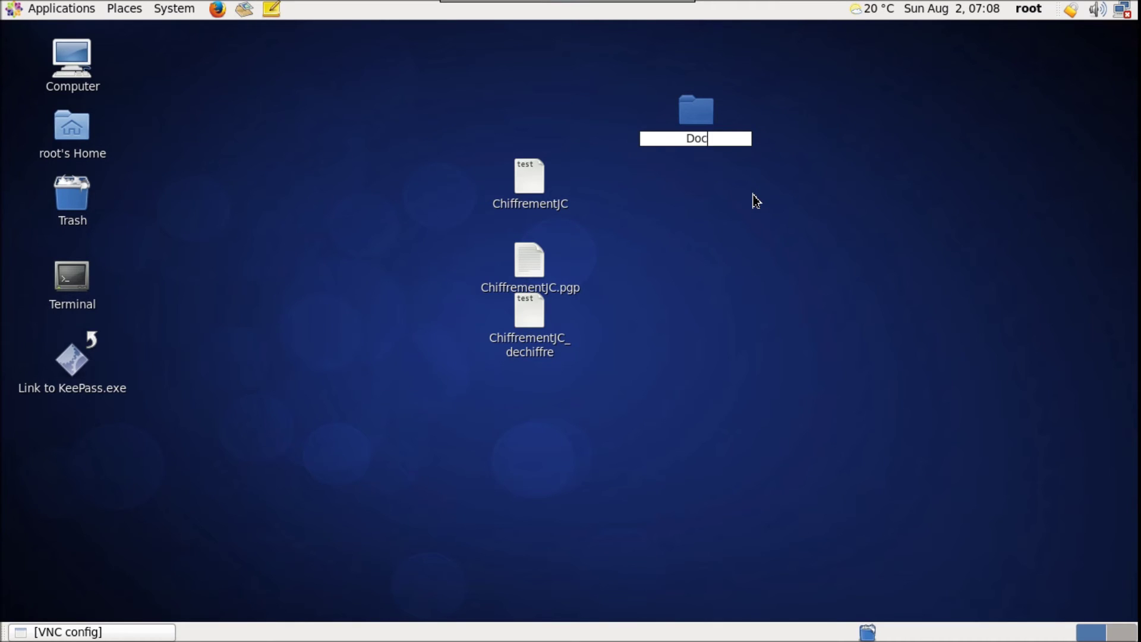
key("BackSpace")
type("ssier non chiffr")
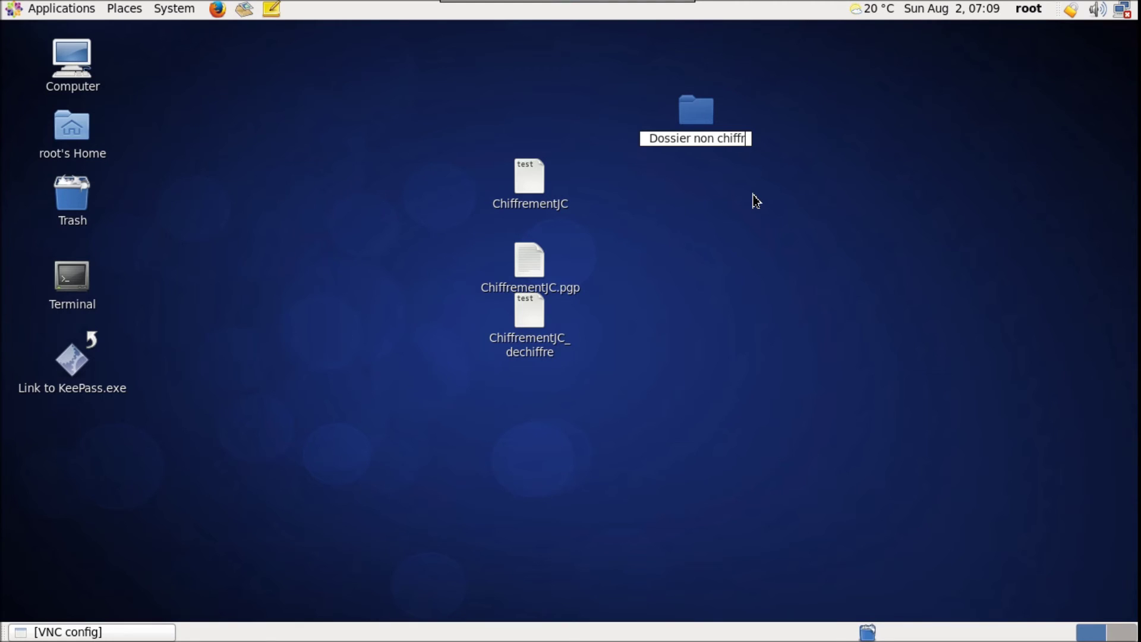
type("e")
key("Return")
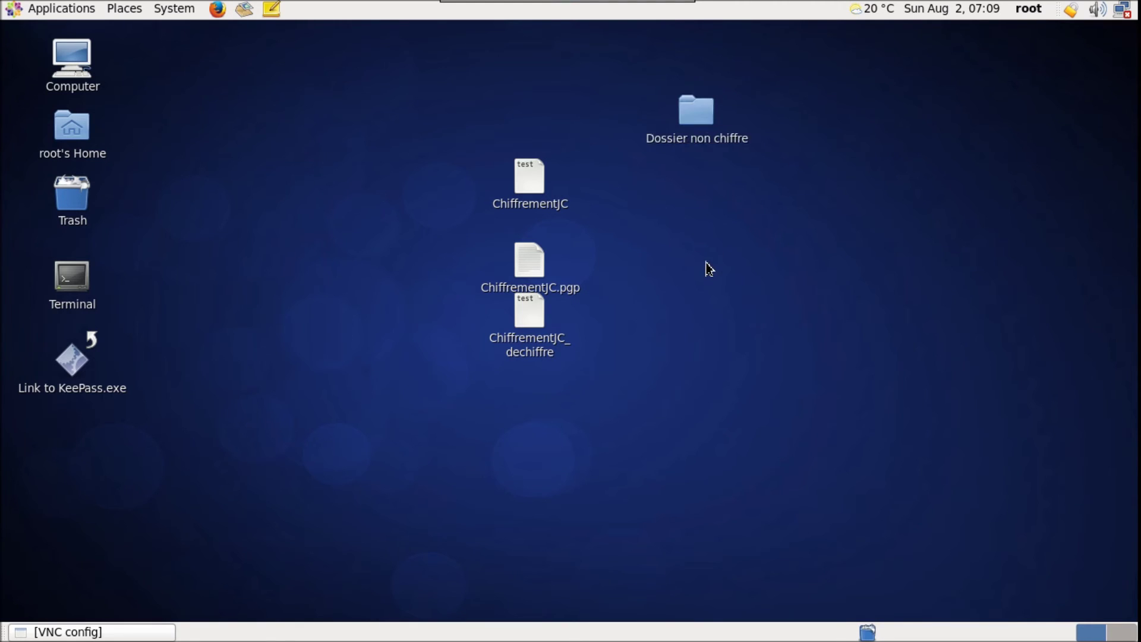
left_click(699, 103)
left_click(540, 205)
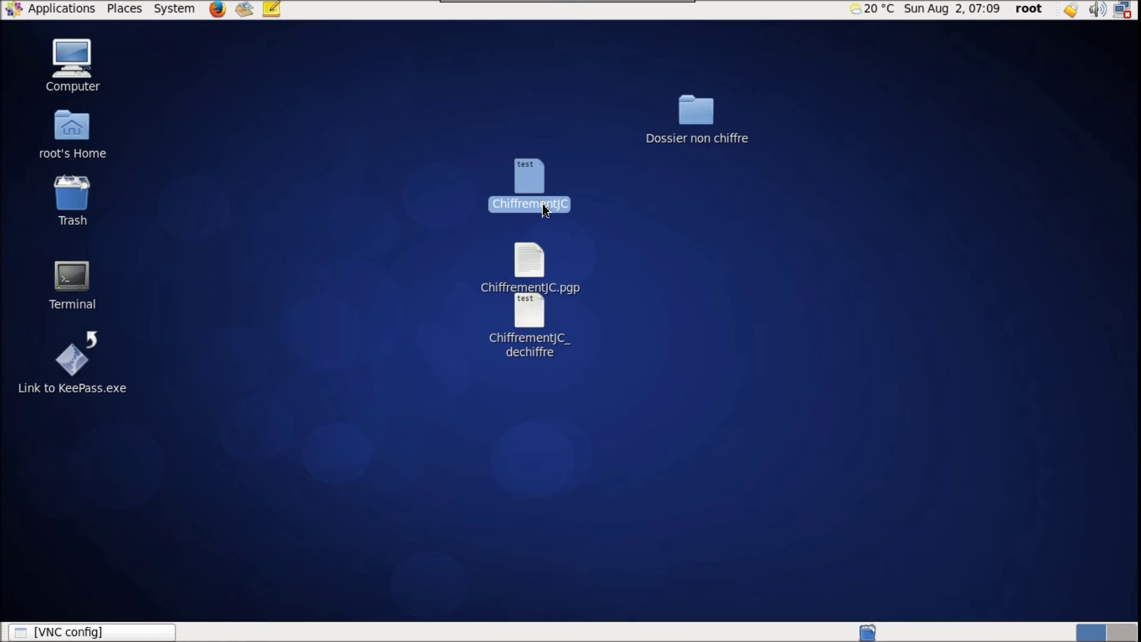
Copy ChiffrementJC into Dossier non chiffre and open the folder to check it arrived
right_click(542, 205)
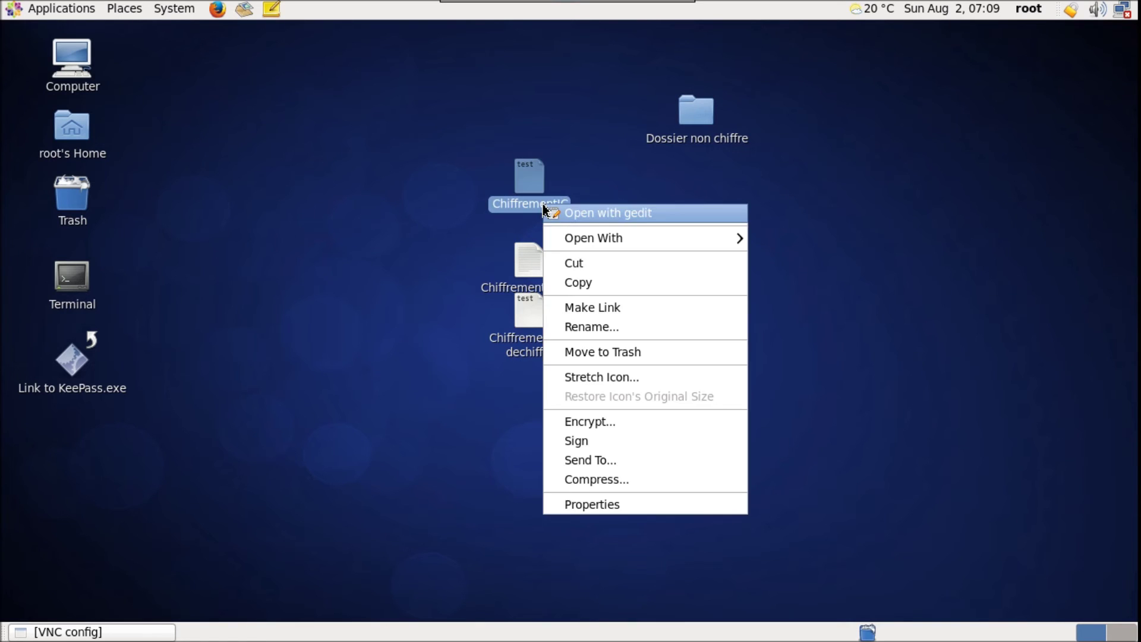
left_click(582, 287)
left_click(696, 113)
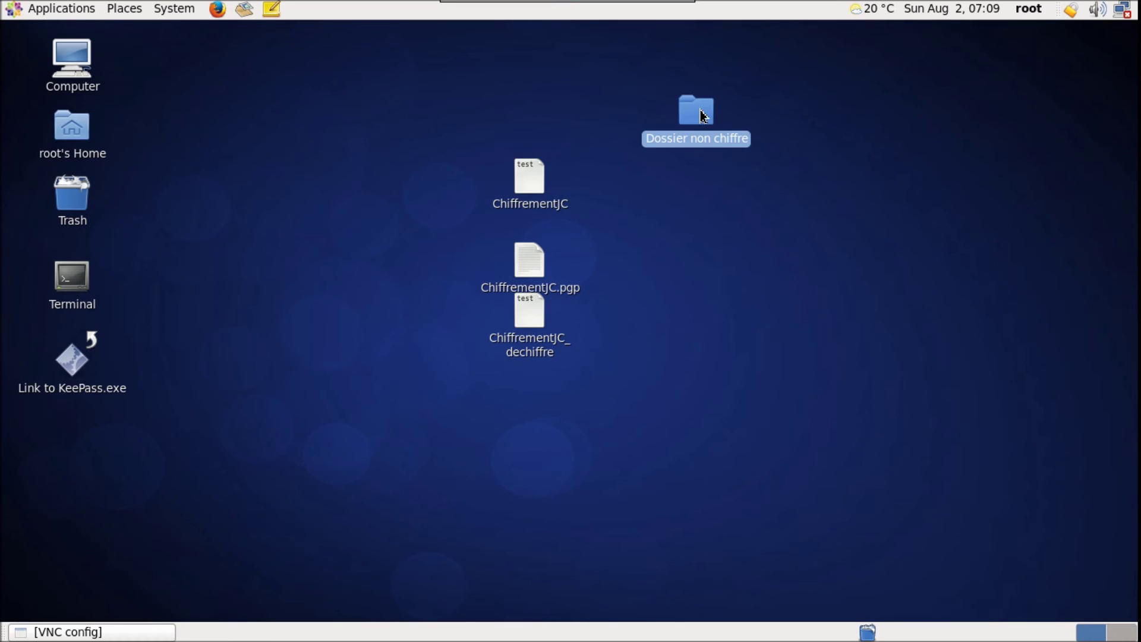
right_click(700, 114)
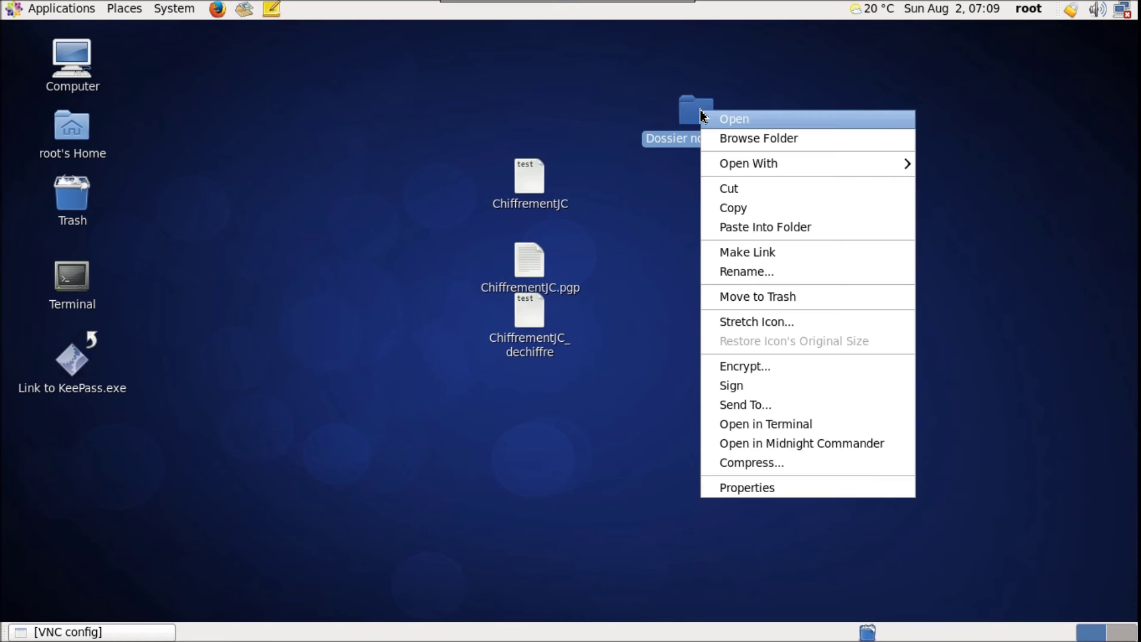
left_click(745, 232)
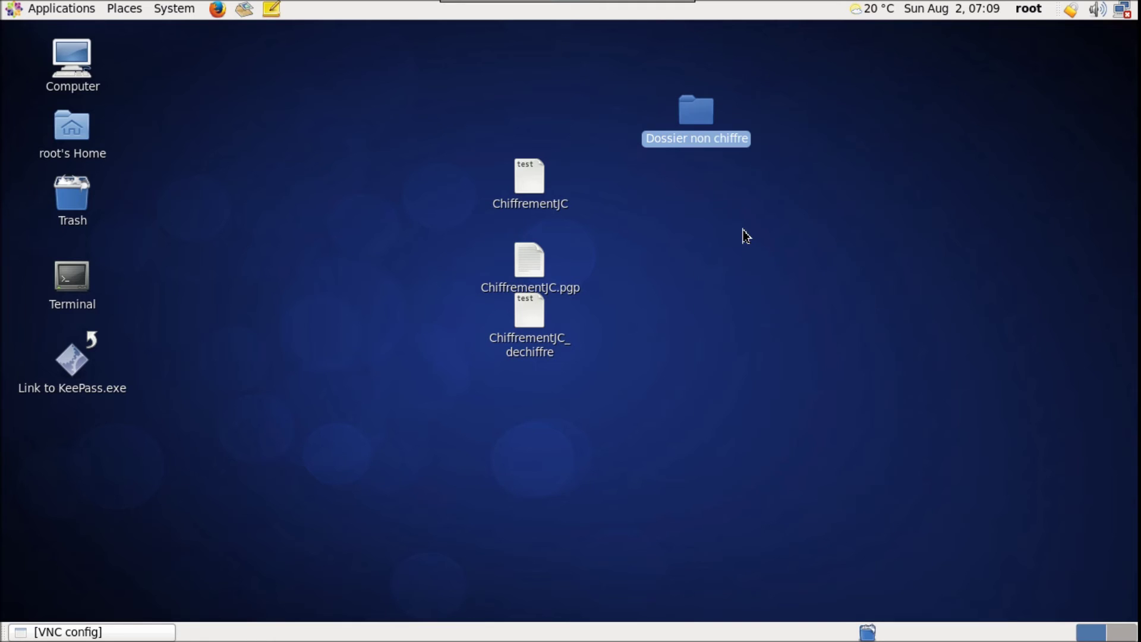
double_click(702, 123)
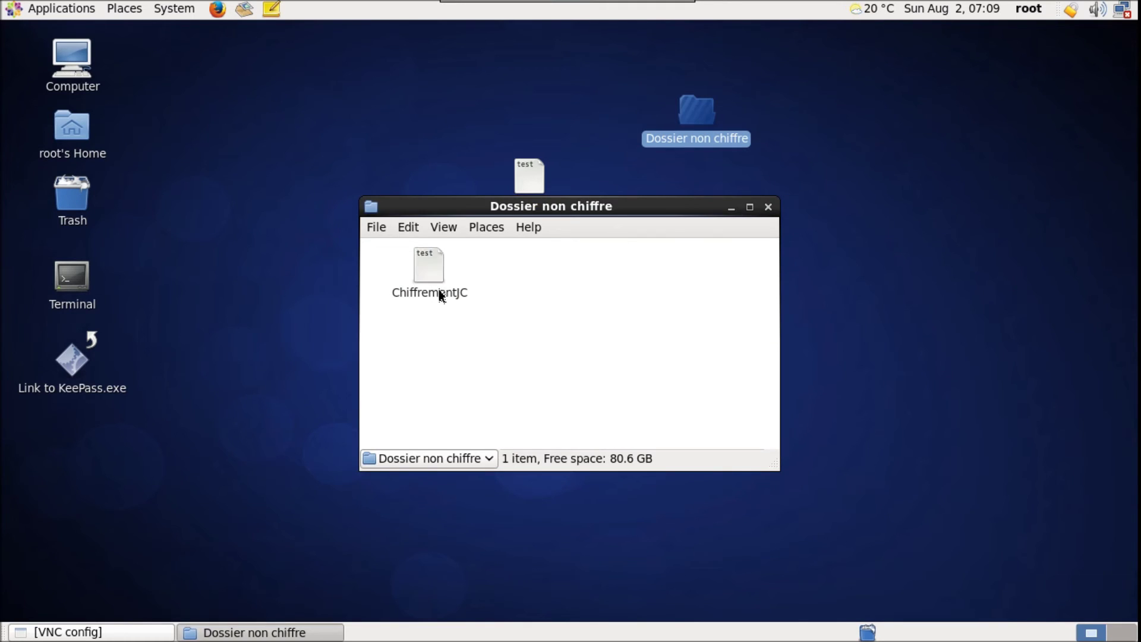
left_click(768, 207)
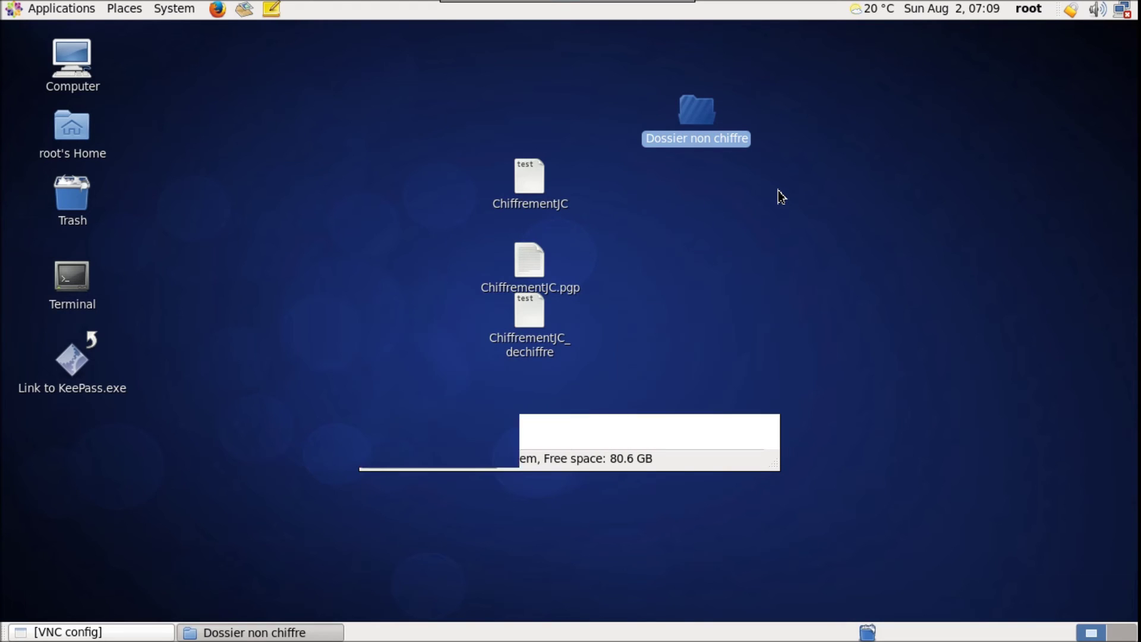
left_click(778, 197)
Start encrypting the Dossier non chiffre folder with your own key as recipient
right_click(709, 144)
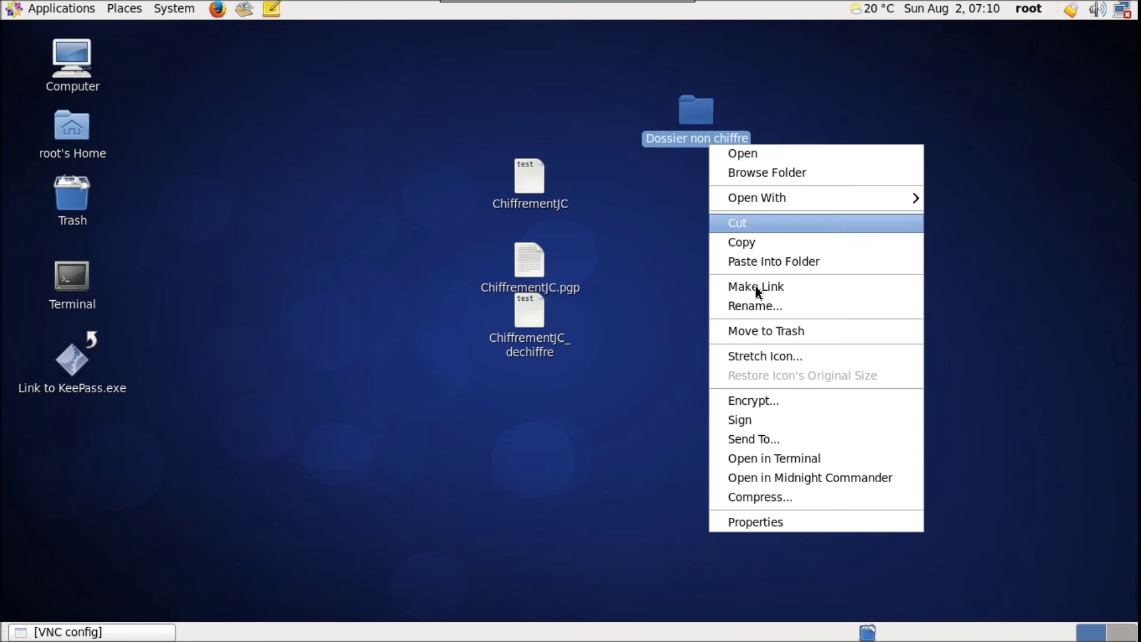
left_click(765, 401)
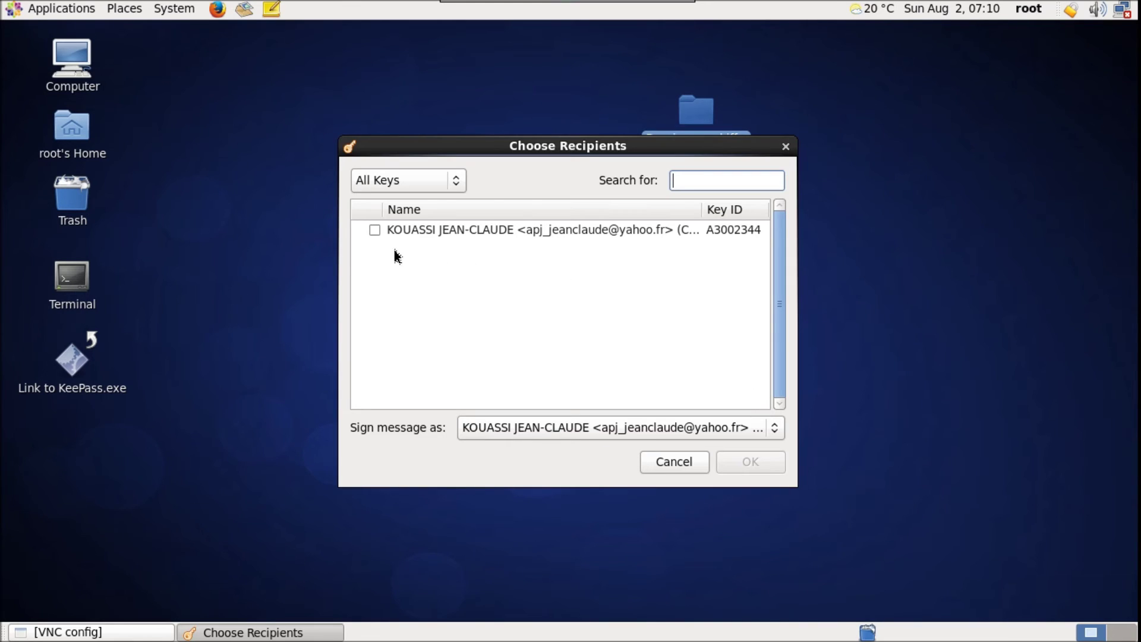
left_click(375, 230)
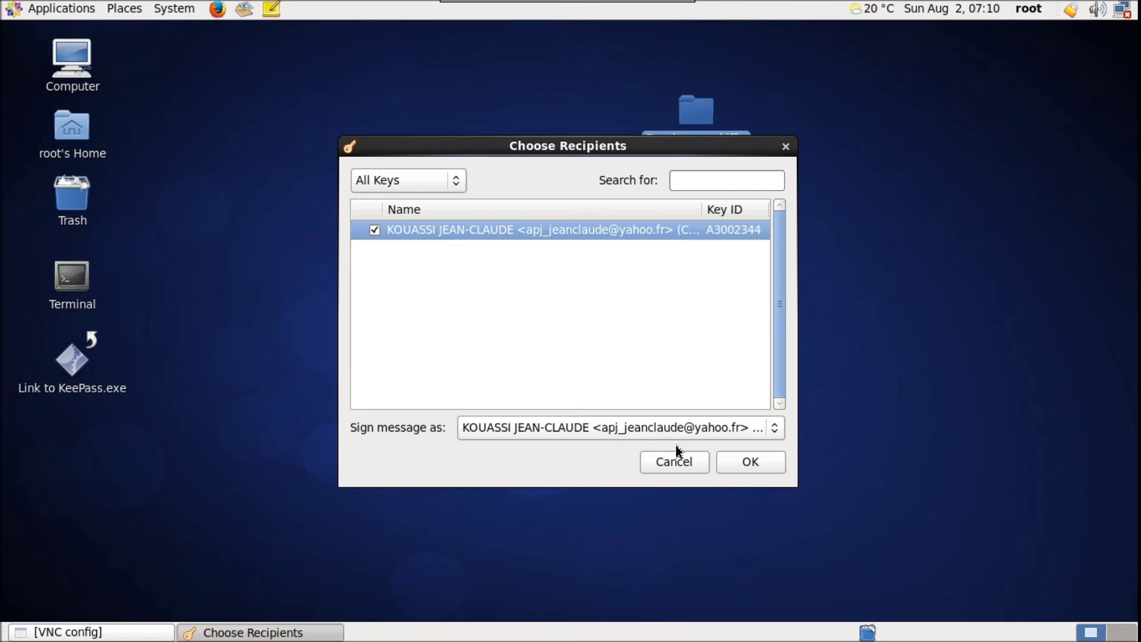
left_click(760, 470)
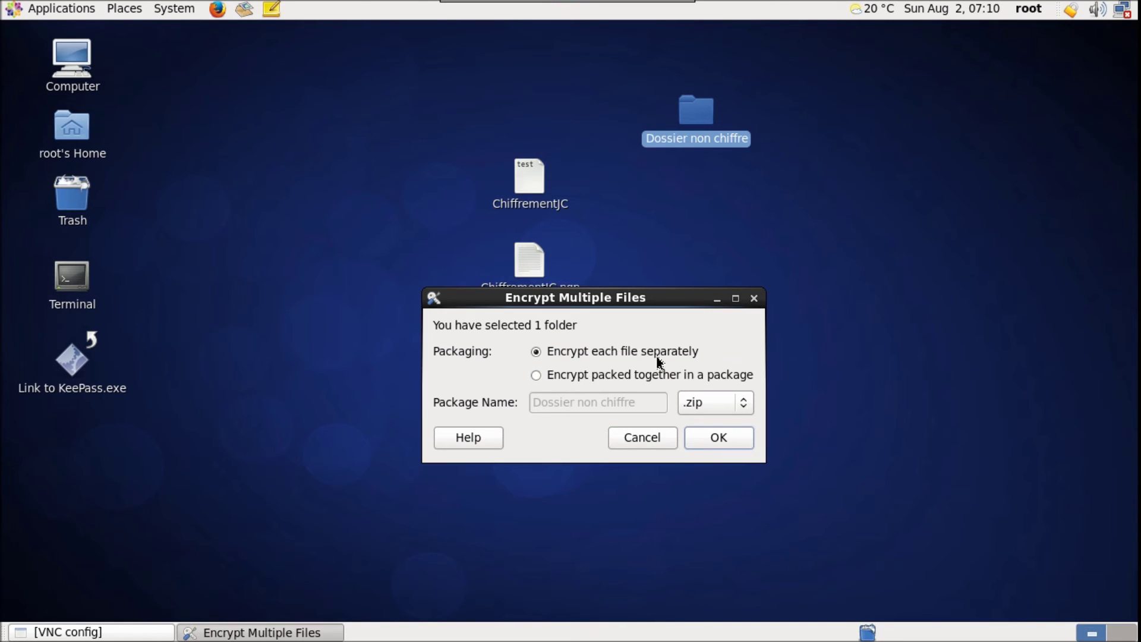
Pack the folder into one package named Dossier chiffre and confirm with the key passphrase
left_click(541, 375)
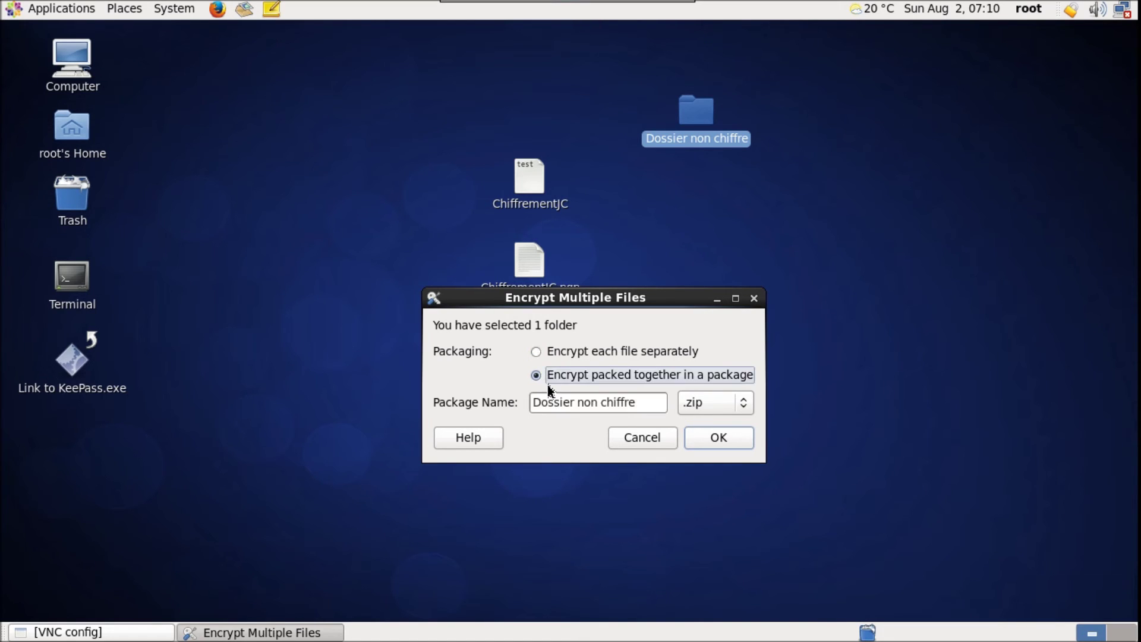
left_click(649, 405)
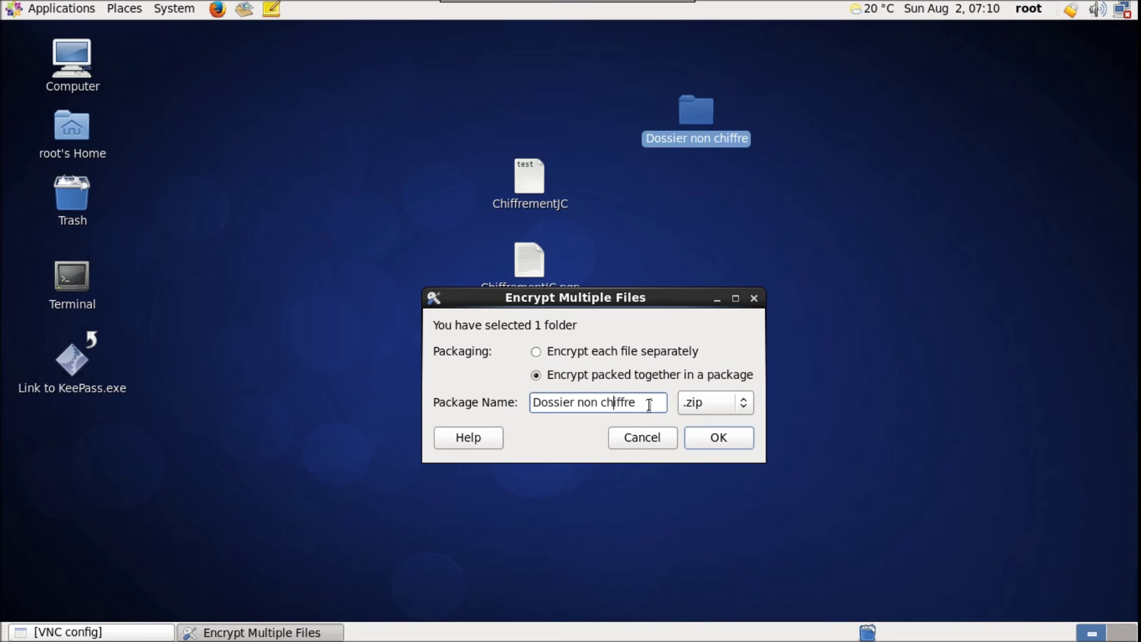
key("BackSpace")
key("BackSpace")
key("BackSpace")
key("BackSpace")
left_click(719, 438)
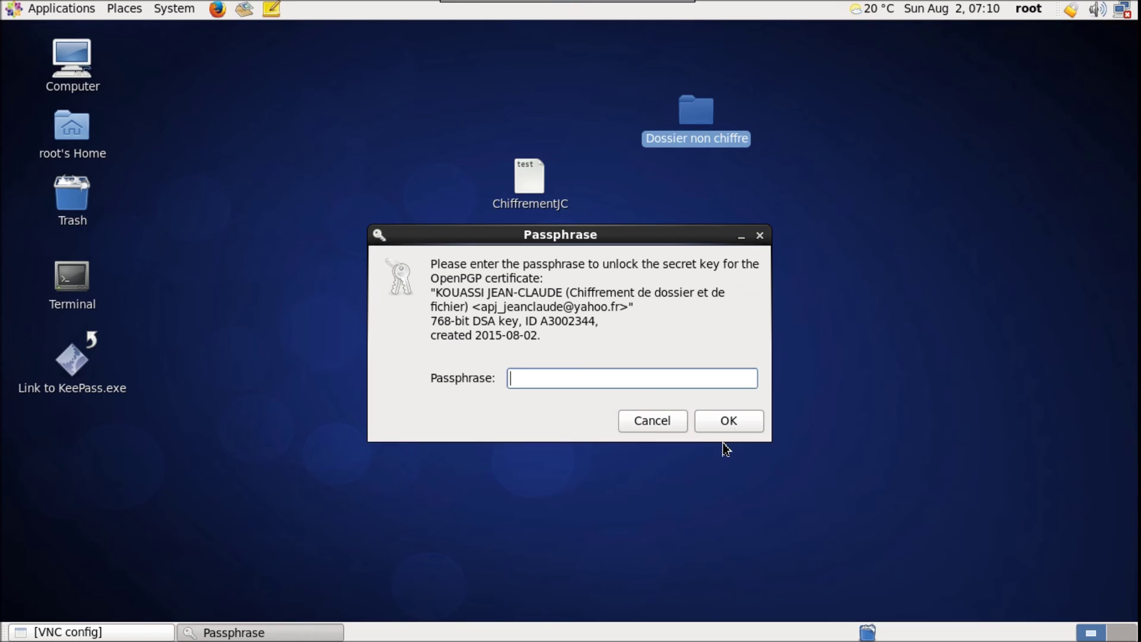
left_click(526, 379)
type("a")
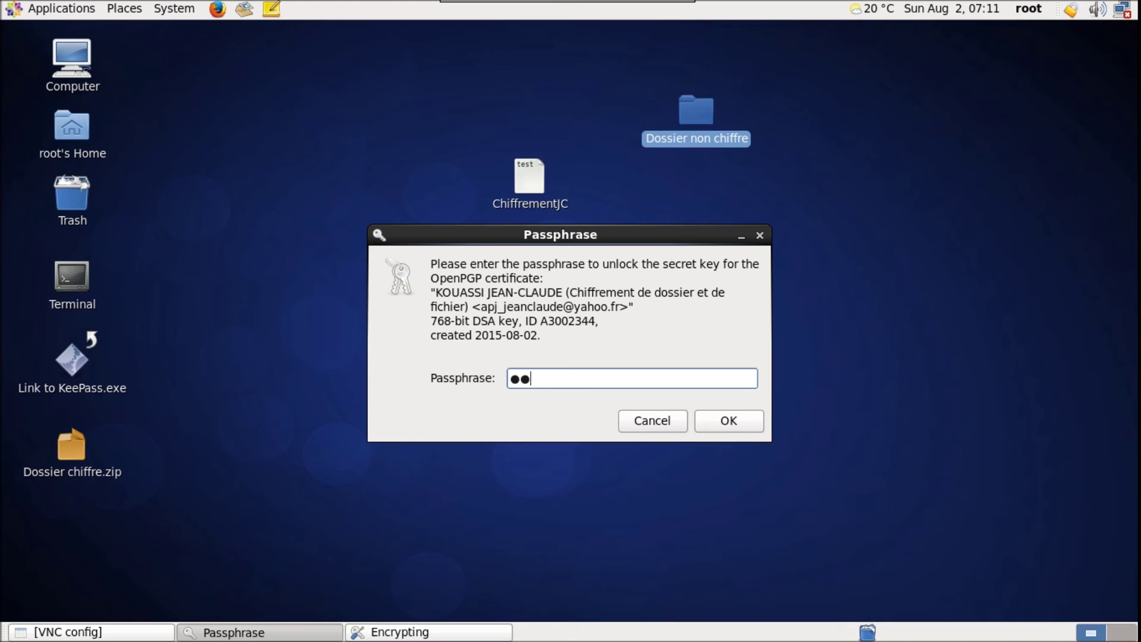
left_click(748, 425)
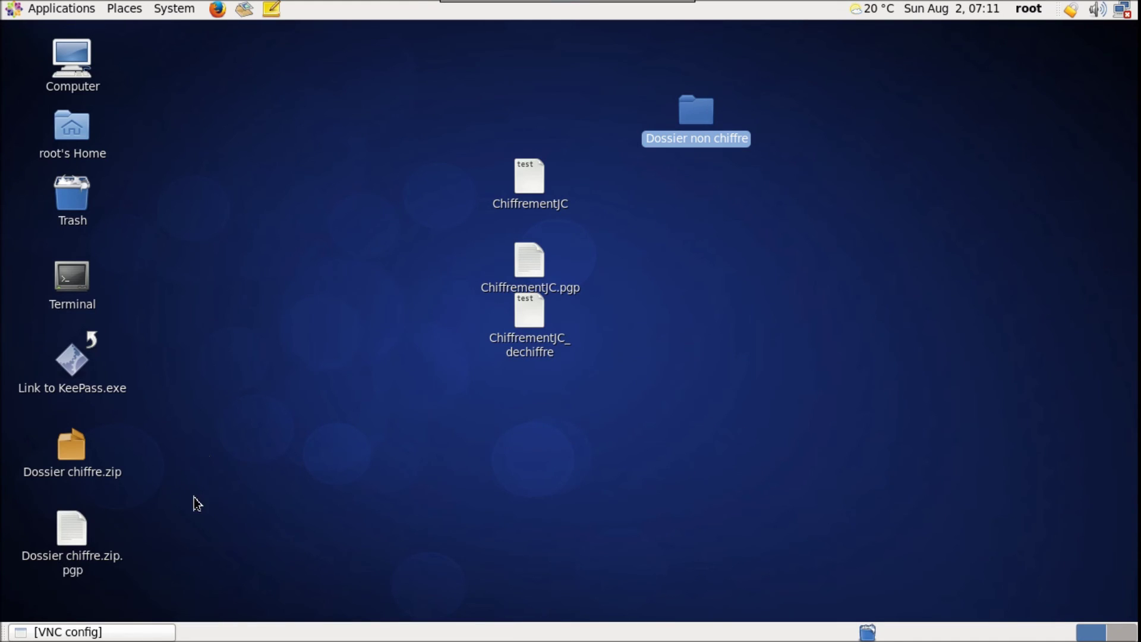
Move Dossier chiffre.zip.pgp next to the ChiffrementJC files, with Dossier chiffre.zip below it
left_click(276, 461)
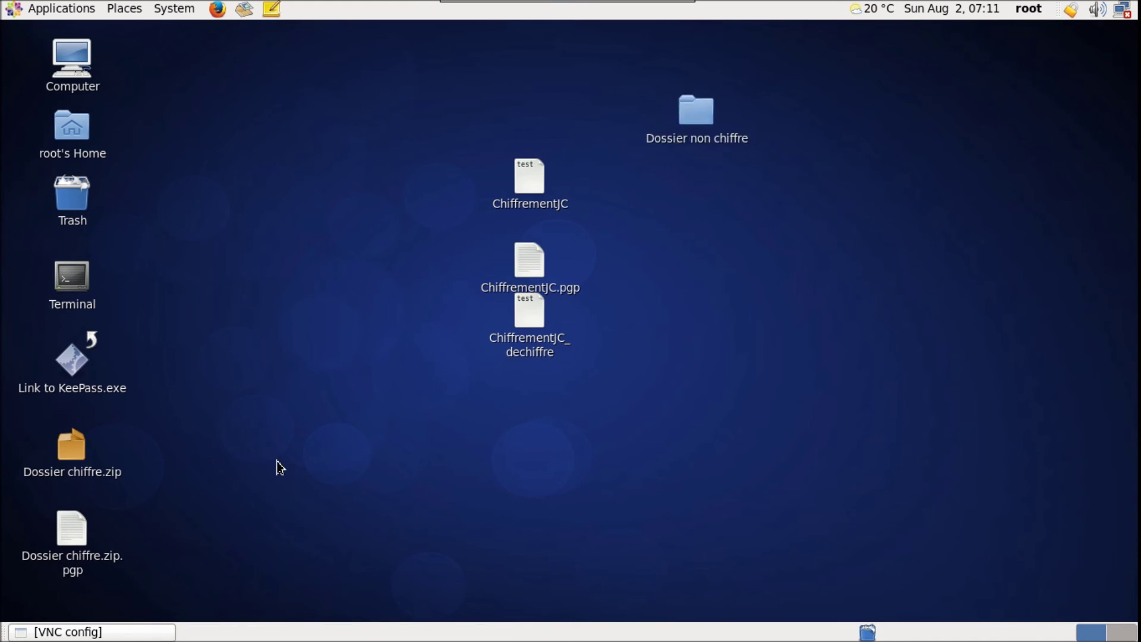
left_click(76, 539)
left_click_drag(73, 538, 695, 202)
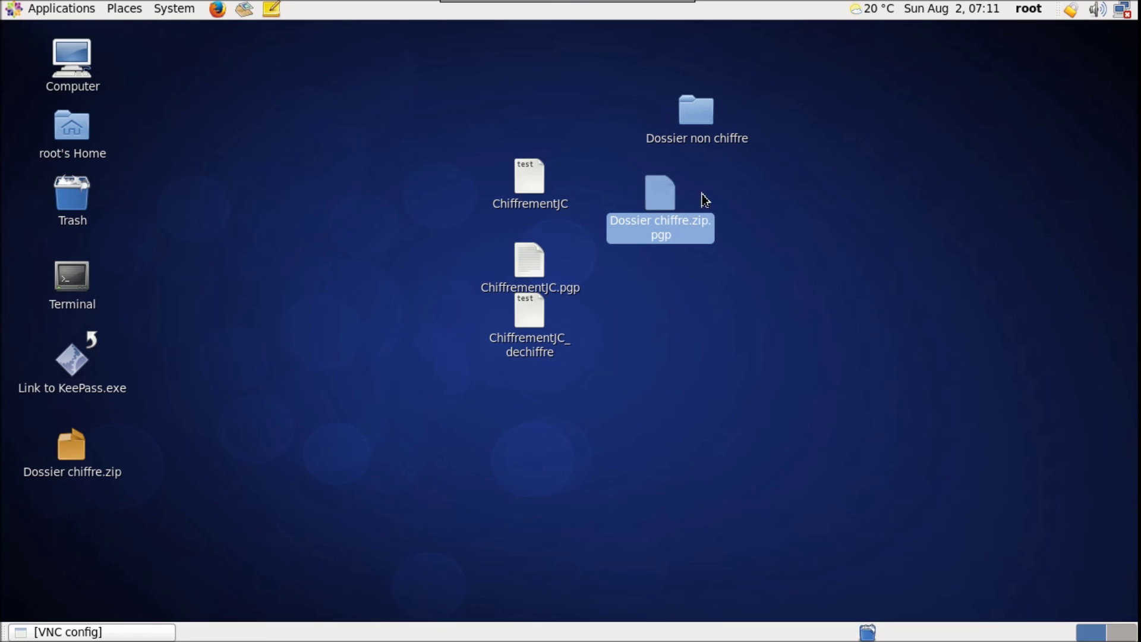
left_click(797, 199)
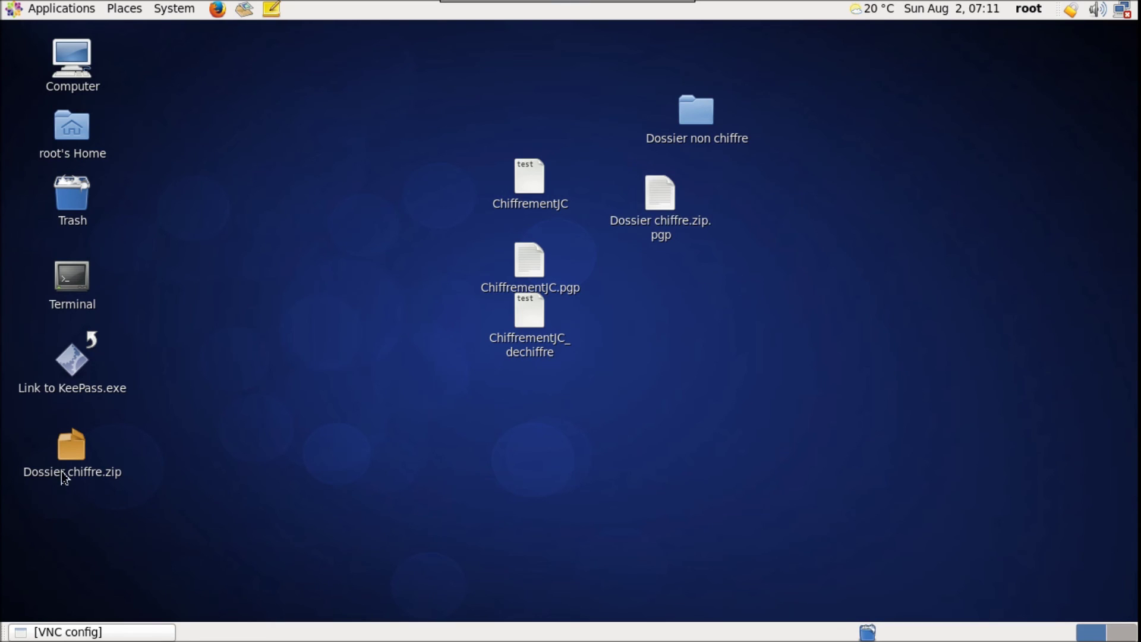
left_click_drag(72, 455, 678, 264)
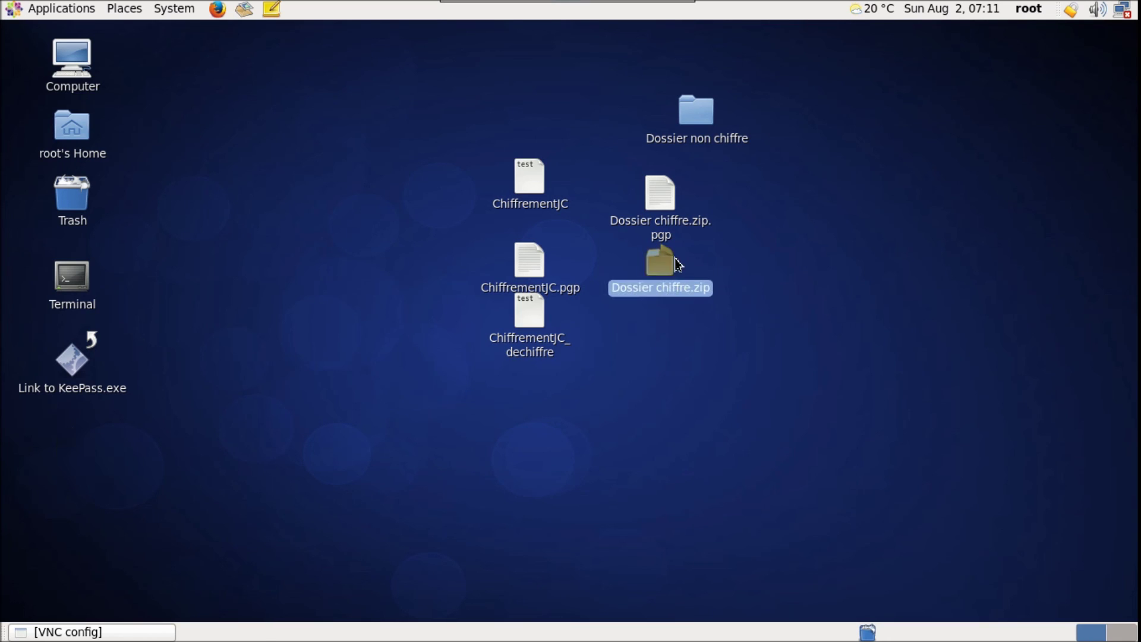
left_click(774, 217)
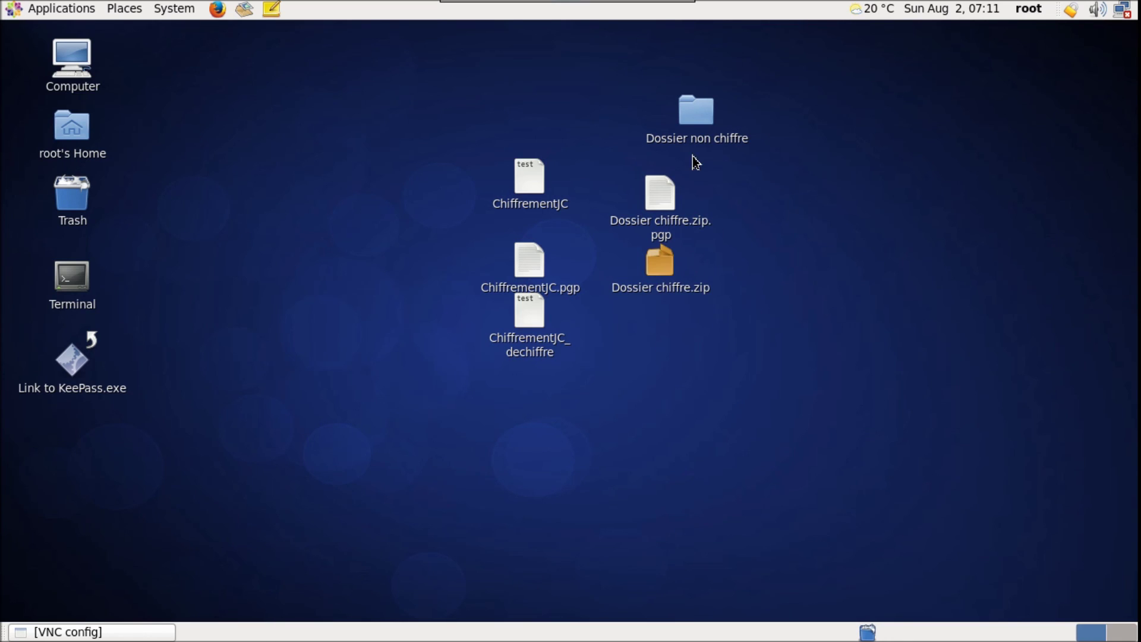
Decrypt Dossier chiffre.zip.pgp, saving the output as Dossier dechiffre.zip after entering the passphrase
left_click(670, 202)
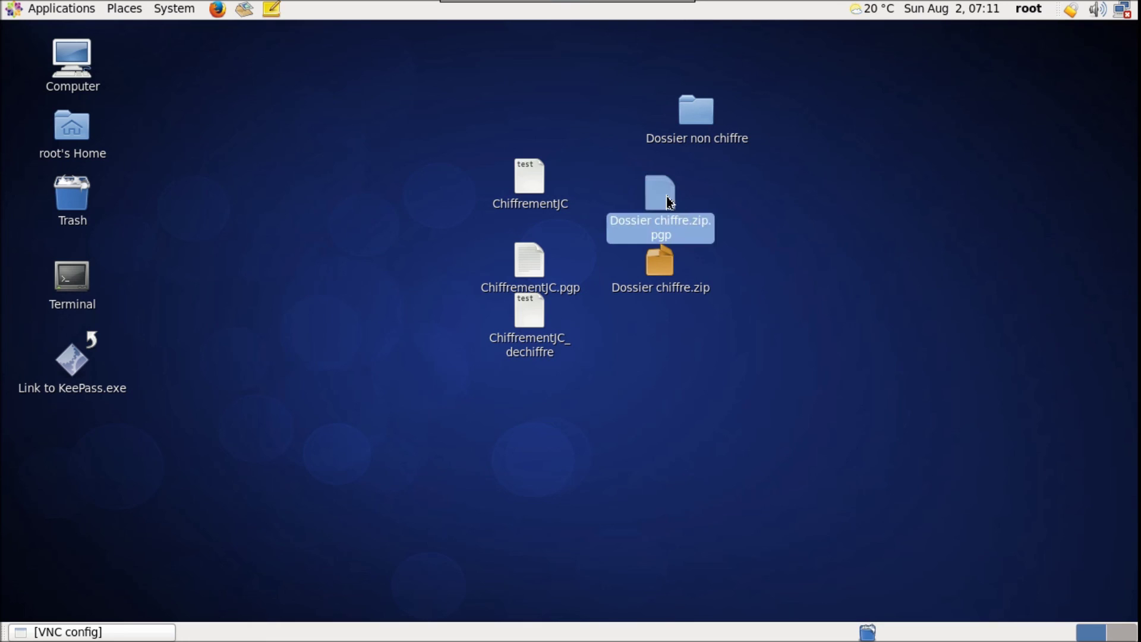
double_click(665, 202)
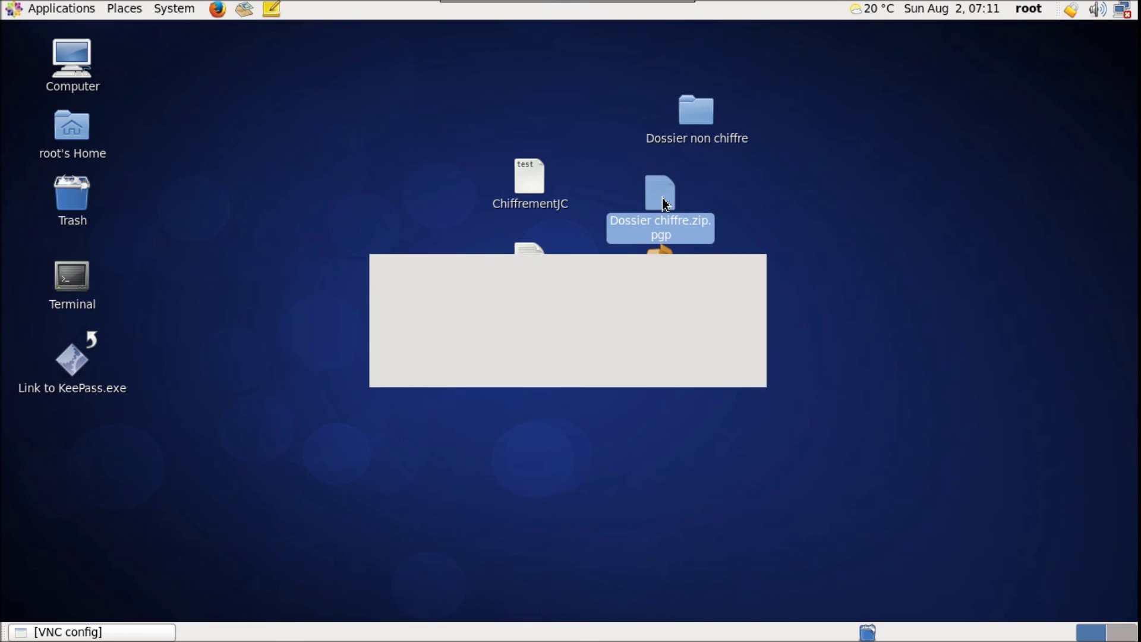
left_click(486, 336)
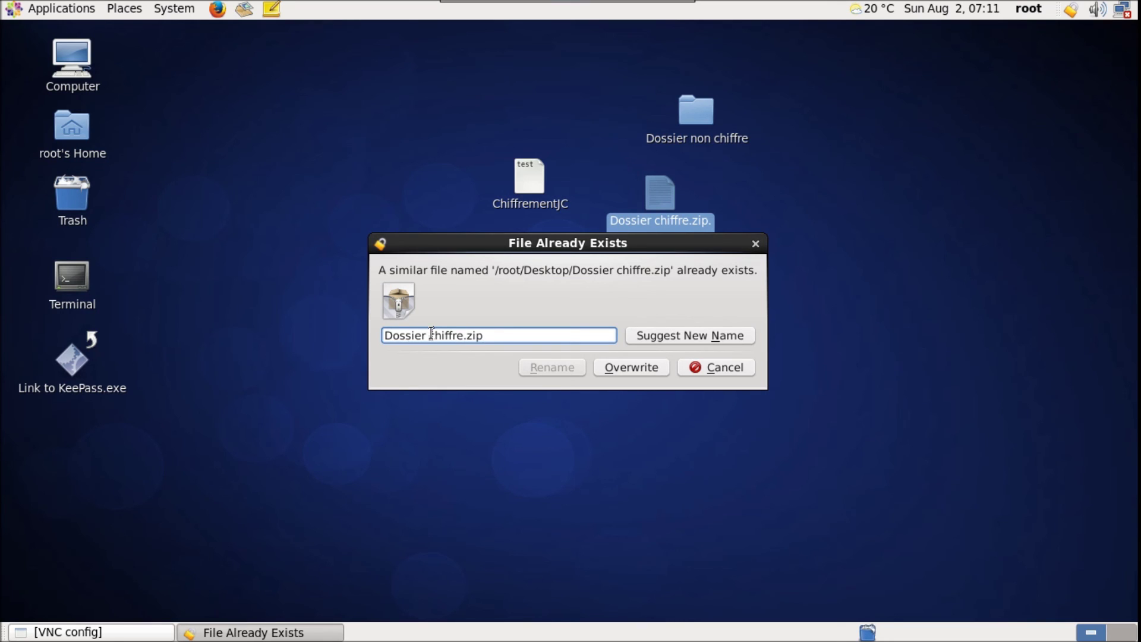
type("de")
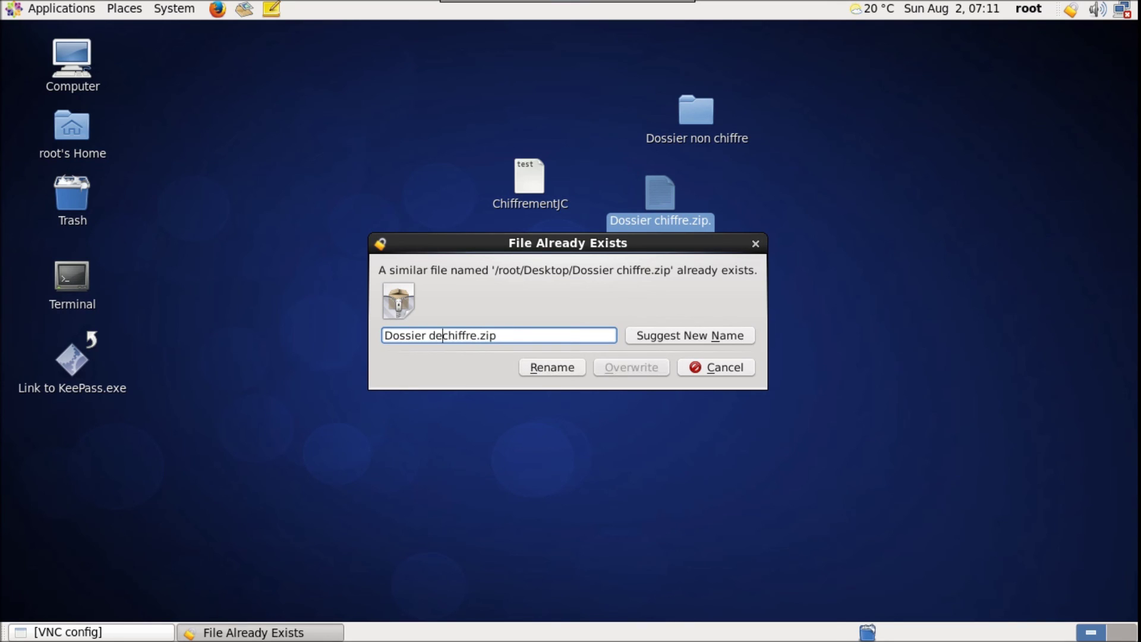
left_click(562, 370)
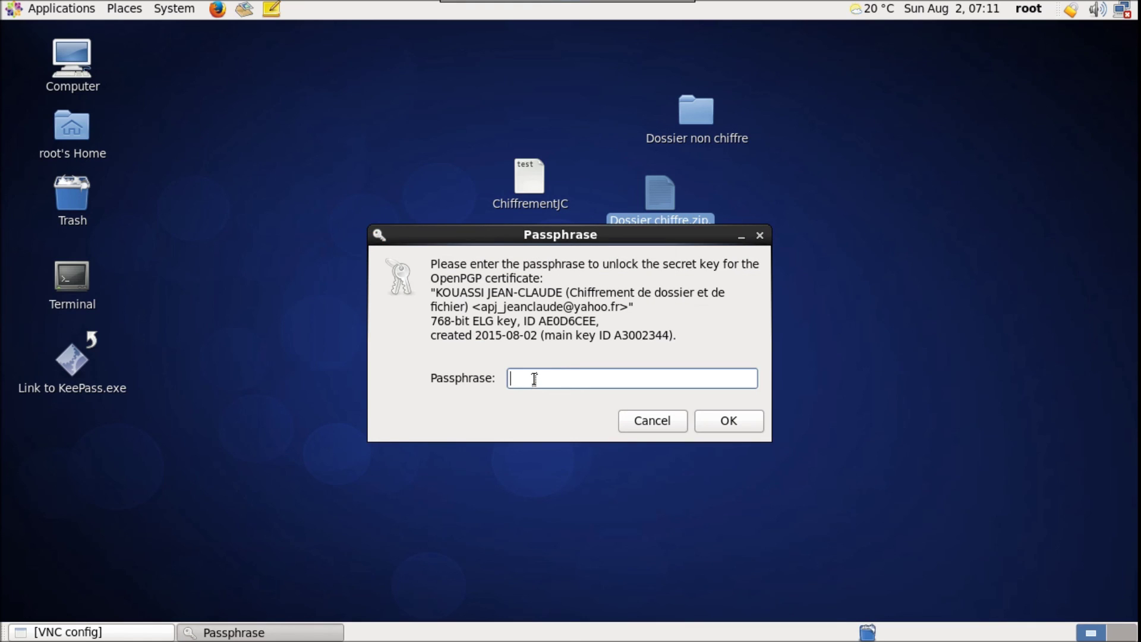
type("aa")
left_click(744, 425)
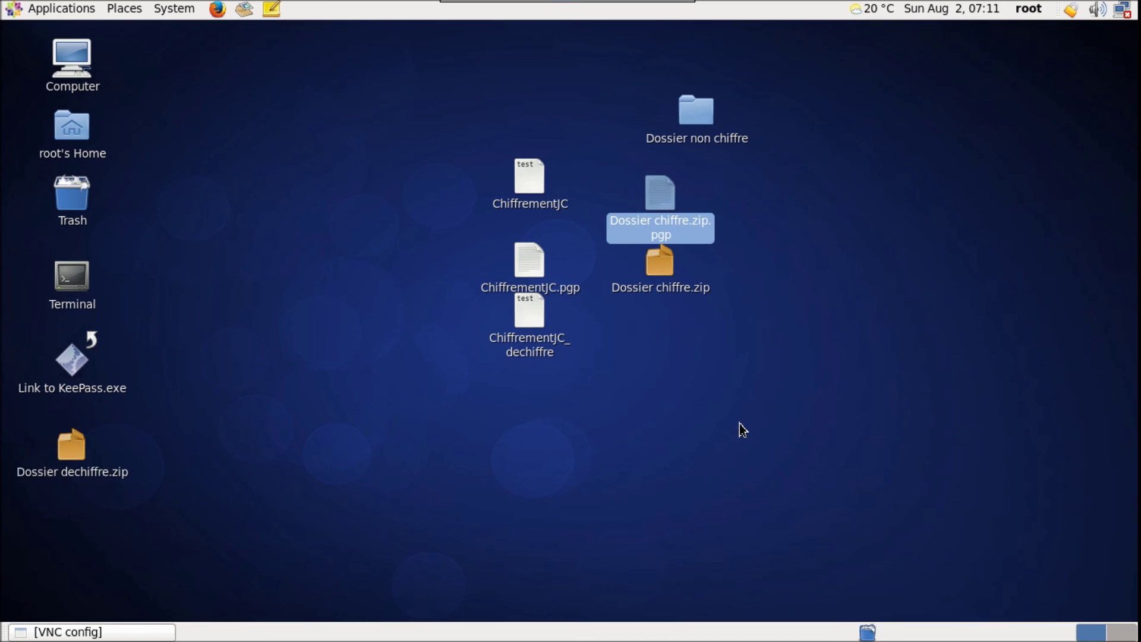
double_click(72, 457)
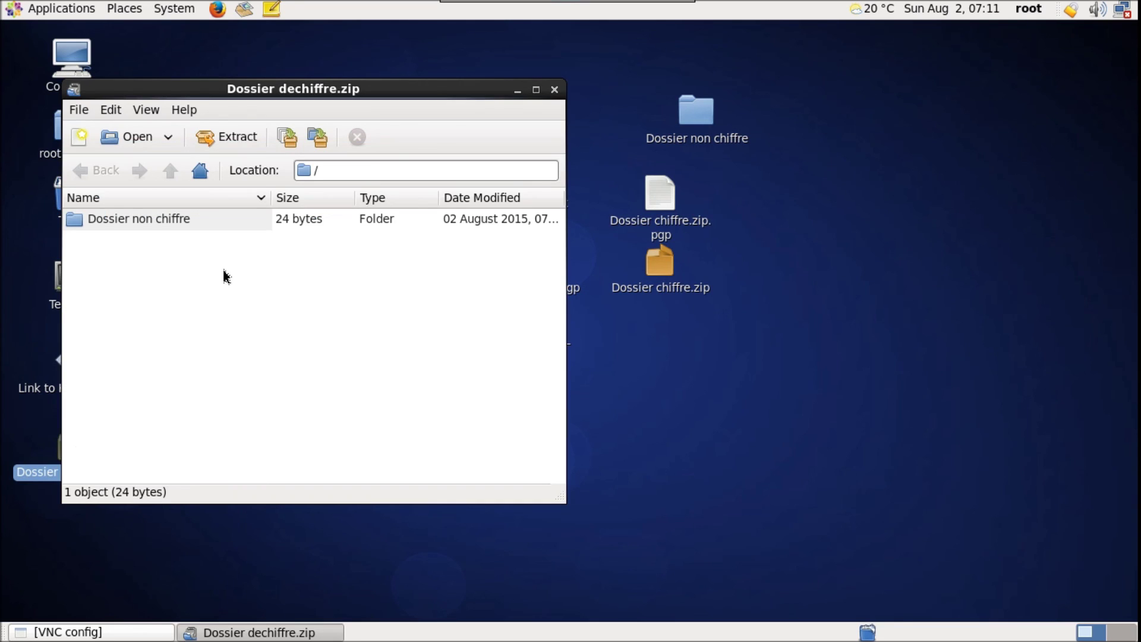
double_click(174, 226)
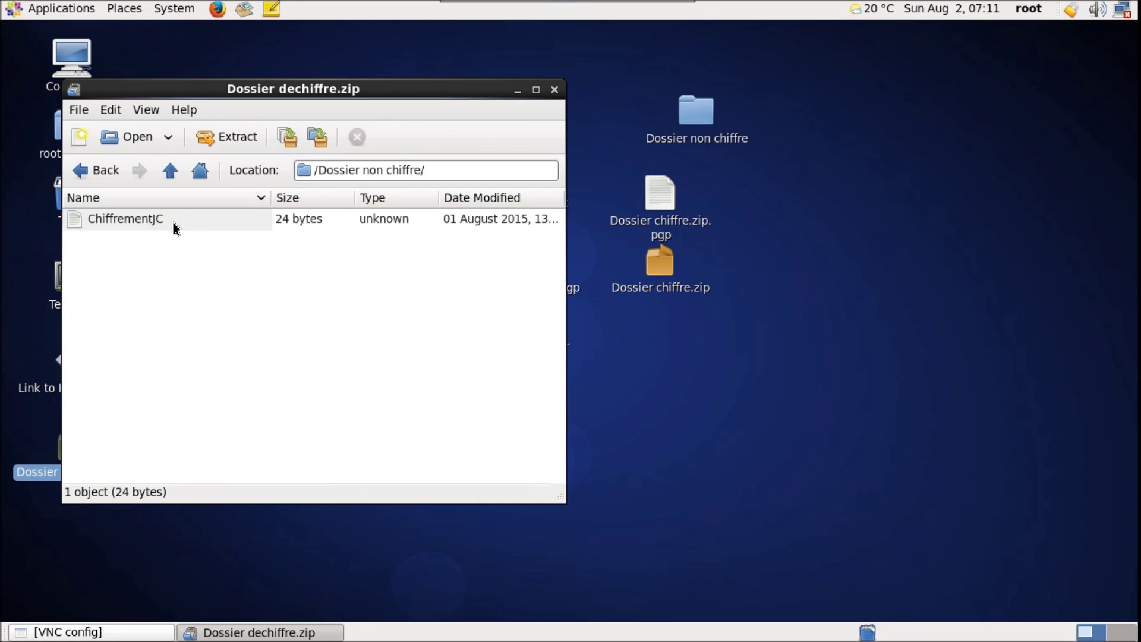
double_click(149, 225)
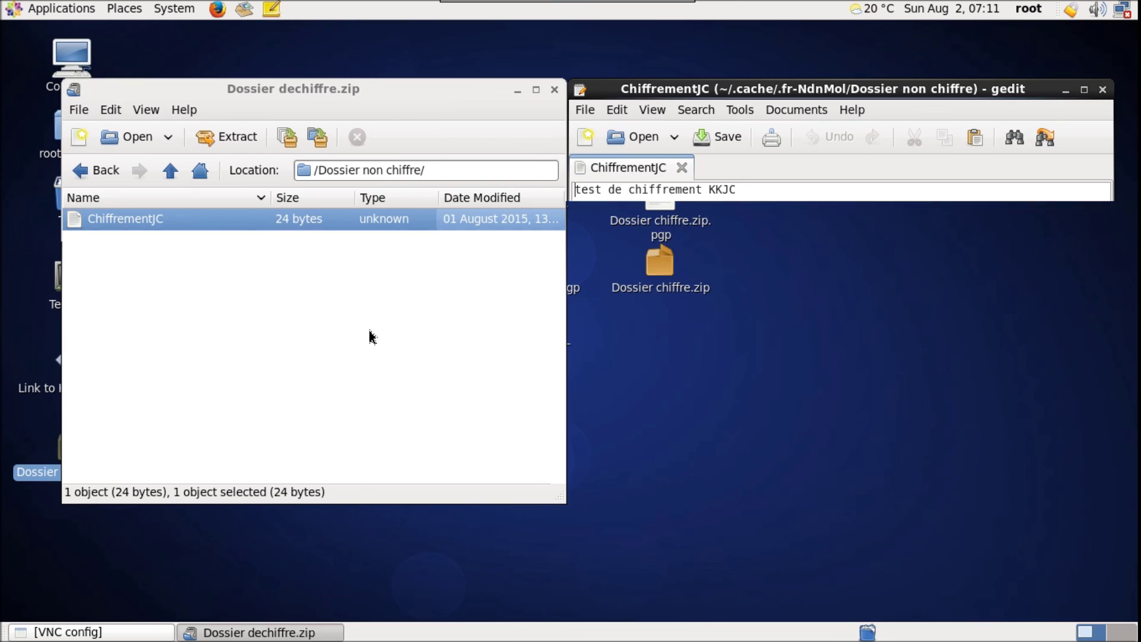
left_click(1105, 93)
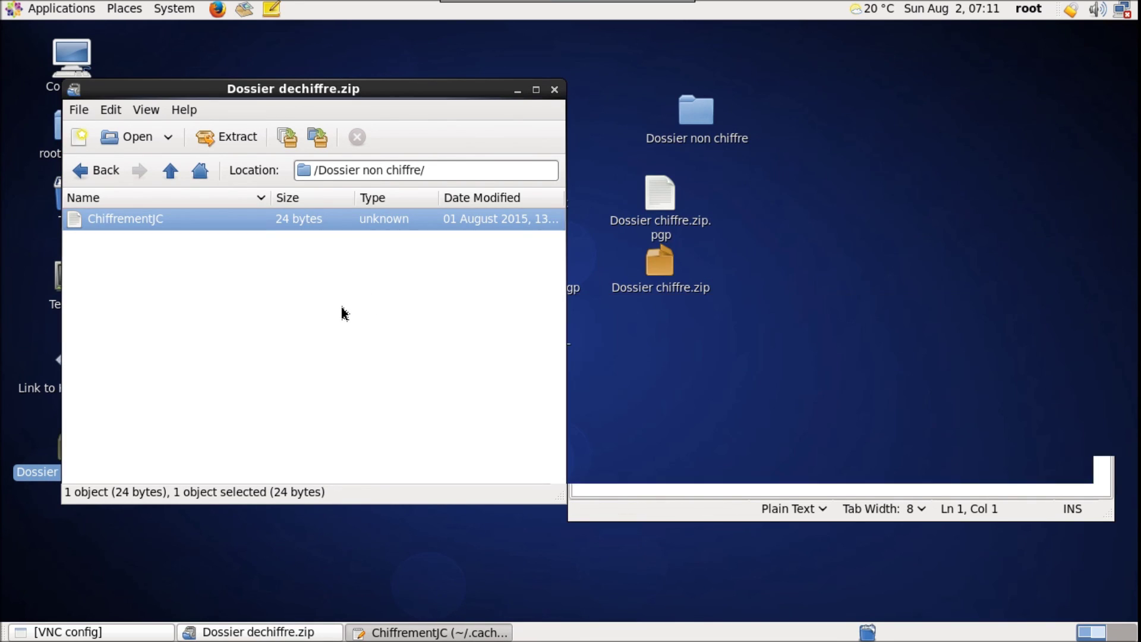
left_click(343, 312)
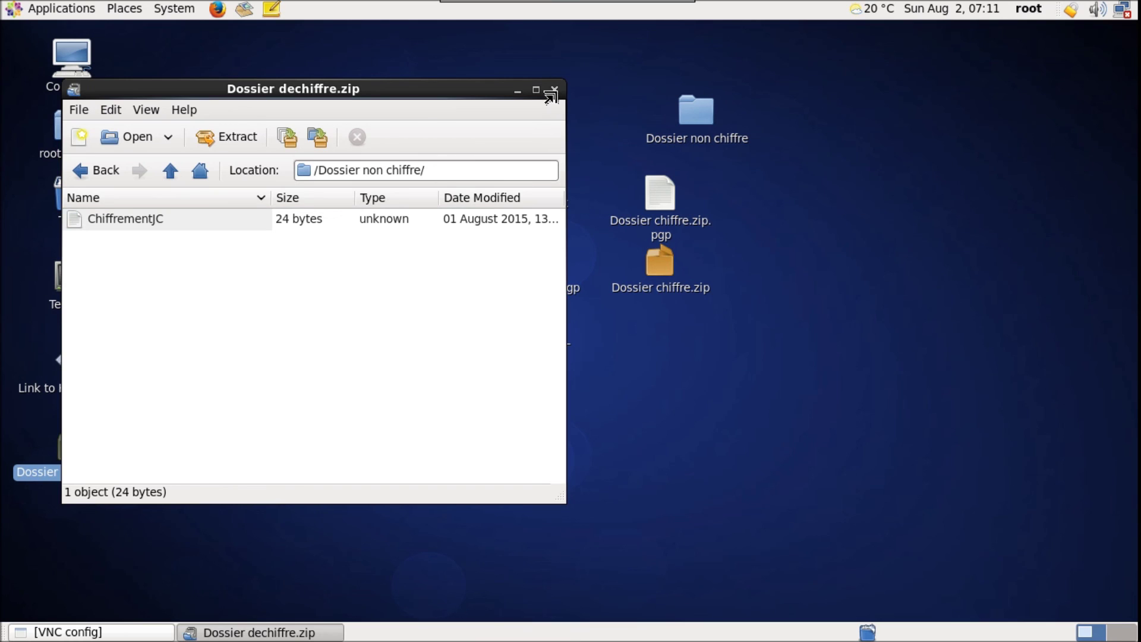
left_click(555, 91)
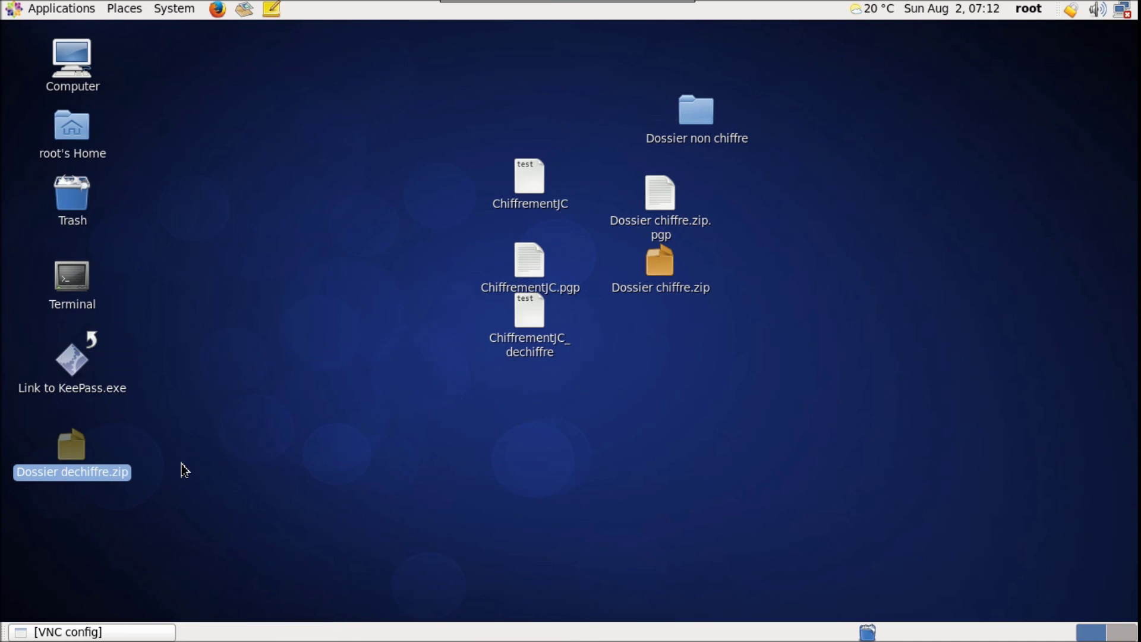
Move Dossier dechiffre.zip under Dossier chiffre.zip in the centre group and clear the selection
left_click_drag(69, 447, 653, 314)
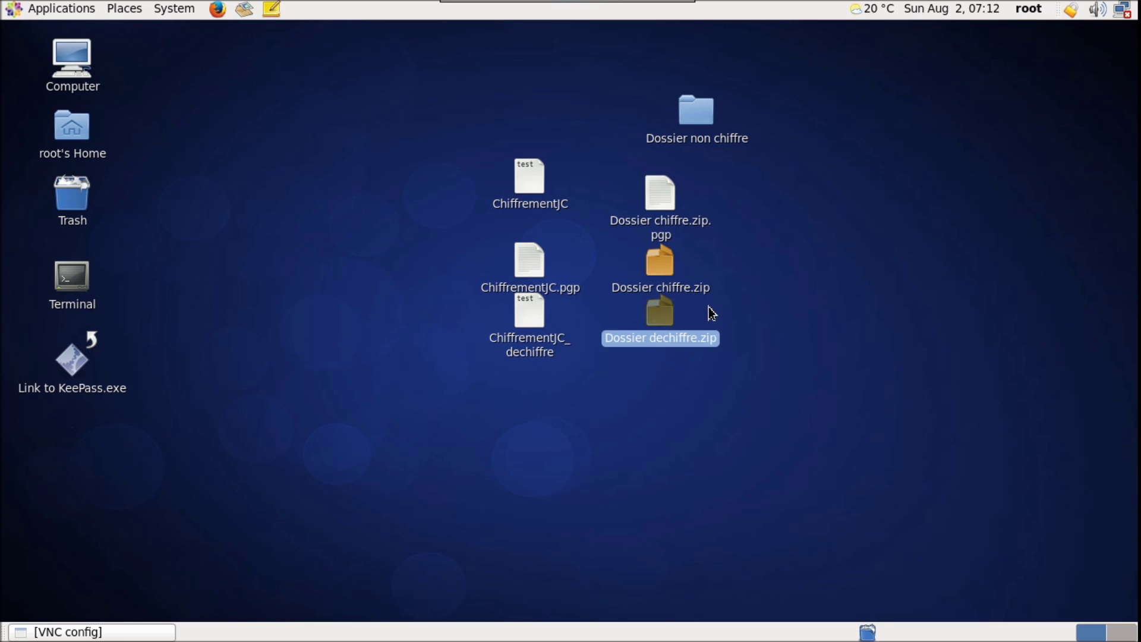
left_click(698, 118)
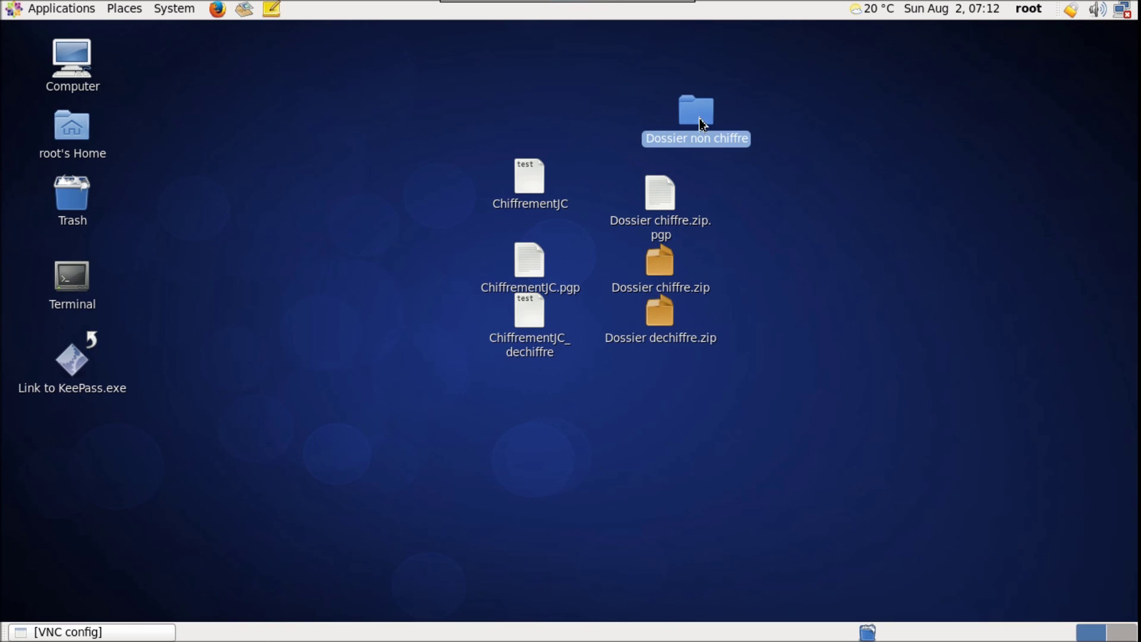
left_click(662, 206)
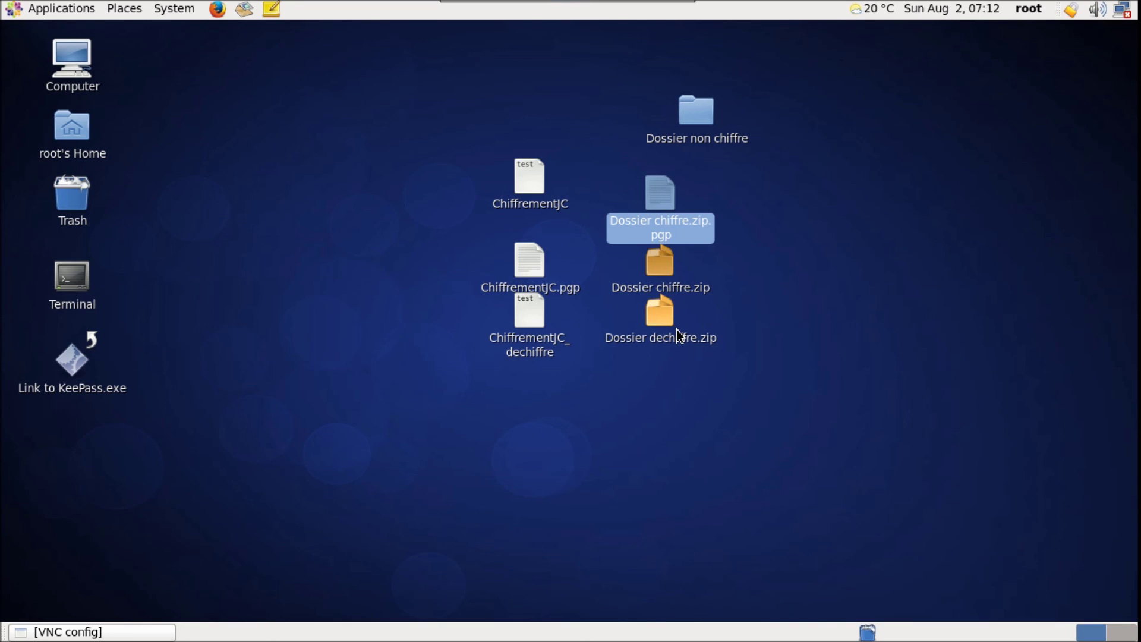
left_click(667, 315)
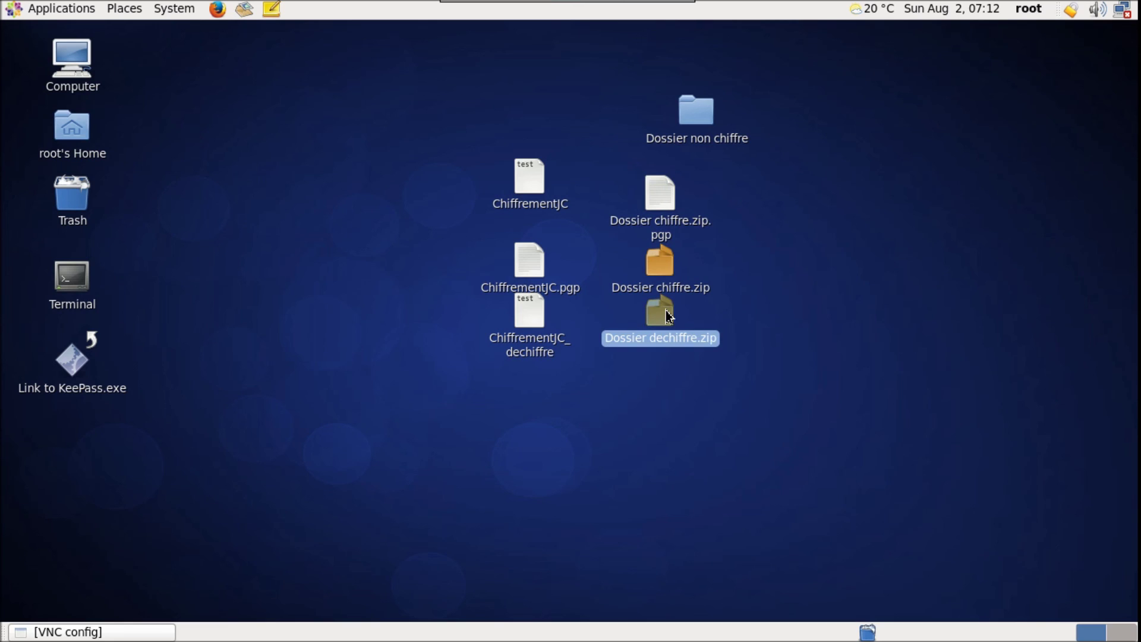
left_click(700, 414)
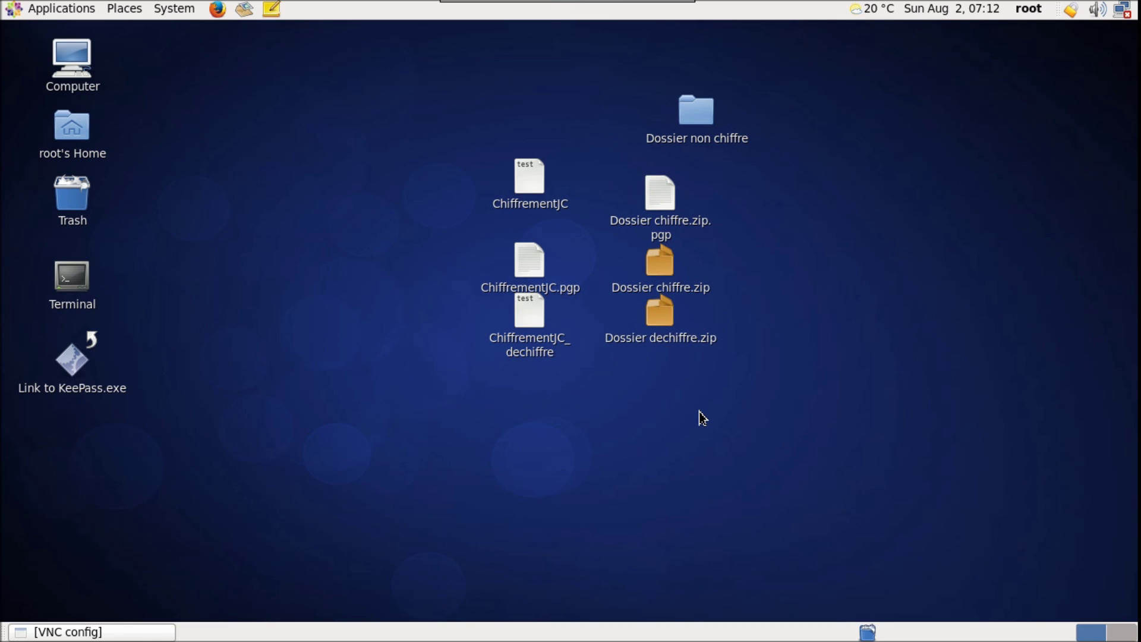